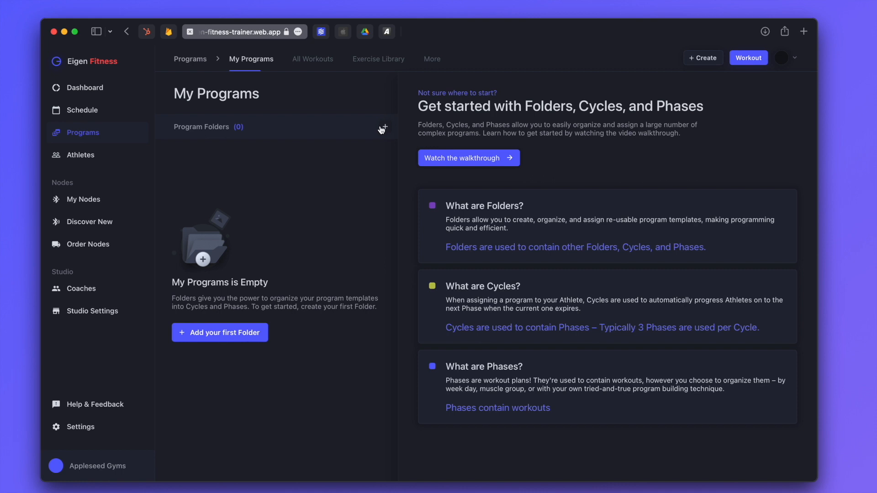
Create a top-level program folder named Bodybuilding
left_click(195, 334)
type("Bo")
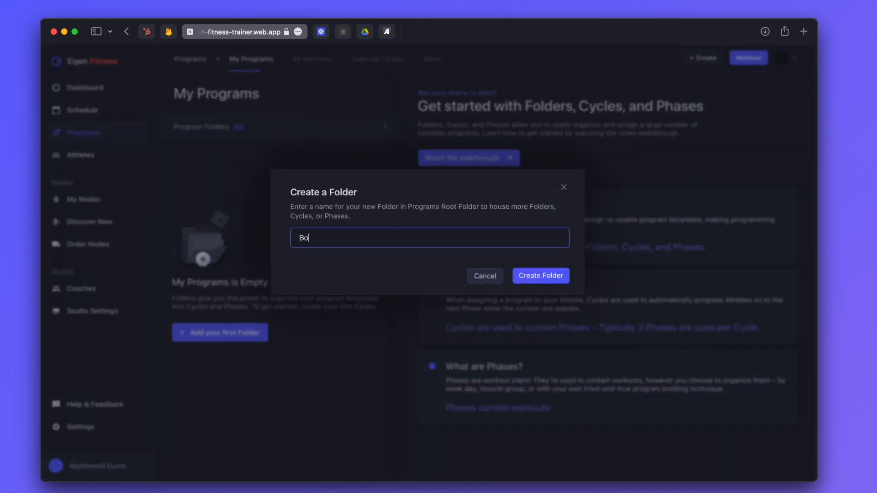
type("dybuilding")
left_click(538, 276)
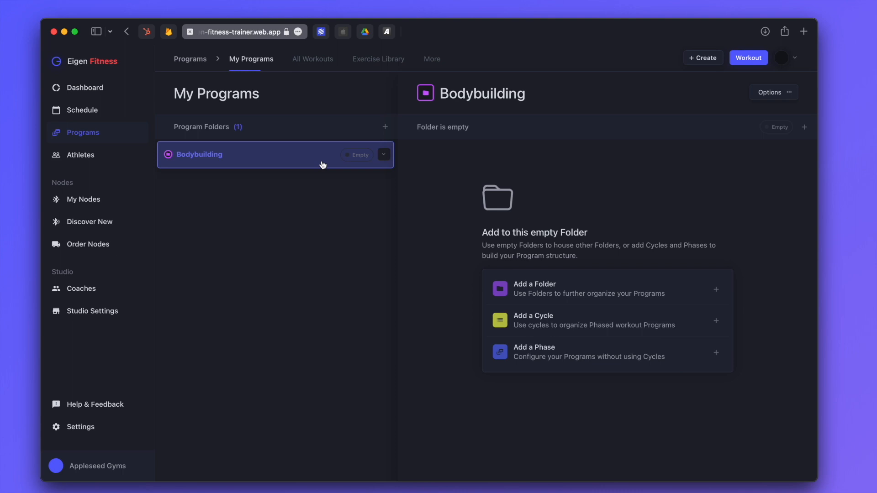
Add the subfolders 3-day split, 5-day split and 7-day split inside Bodybuilding
left_click(559, 290)
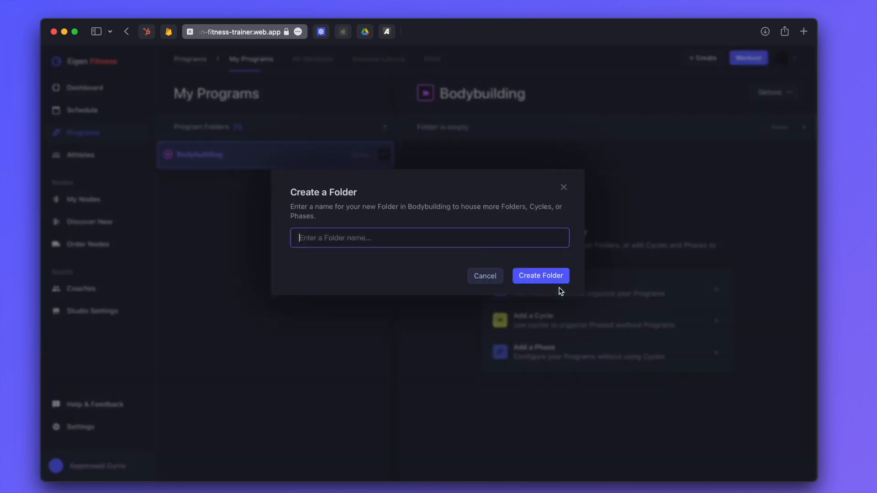
type("3-day split")
left_click(548, 280)
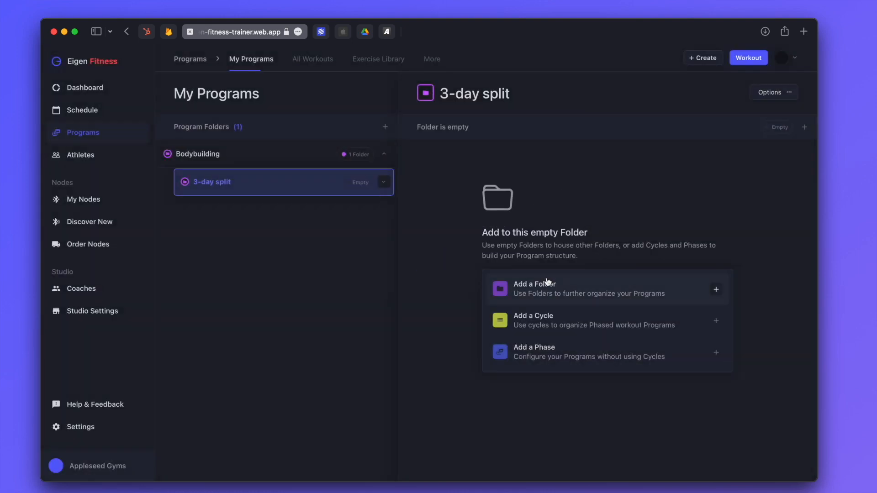
left_click(308, 158)
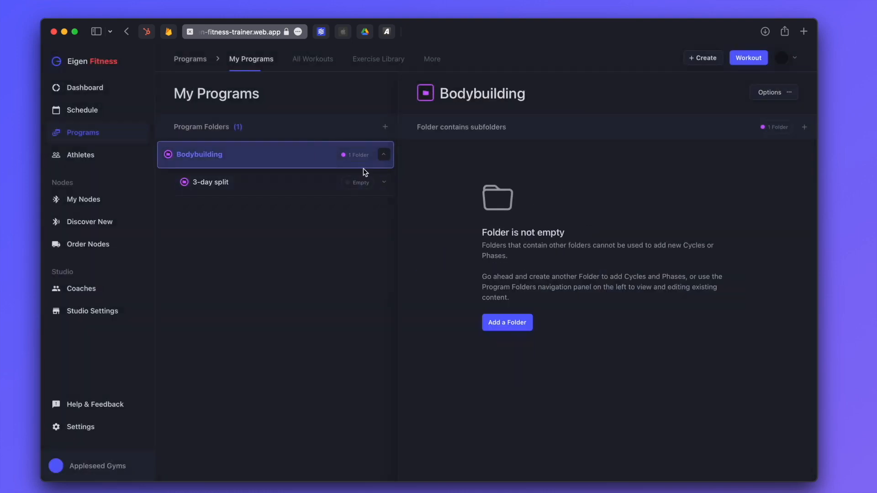
left_click(518, 323)
type("5-day split")
left_click(538, 276)
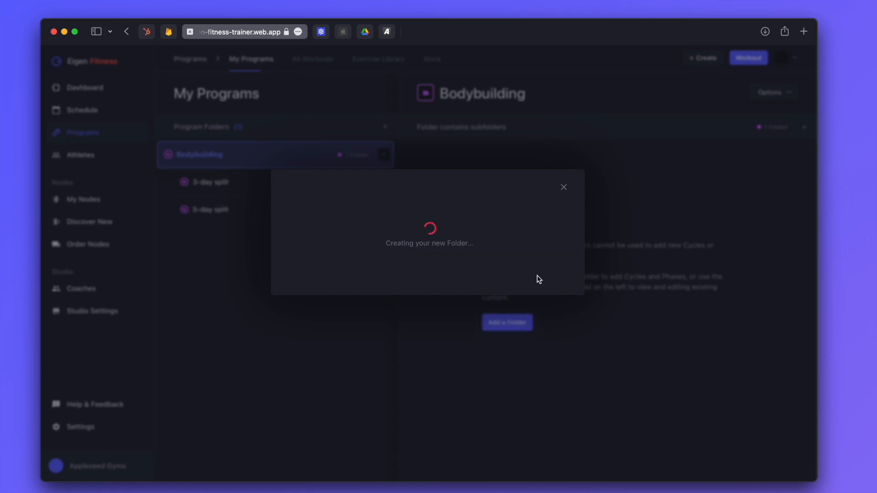
left_click(314, 157)
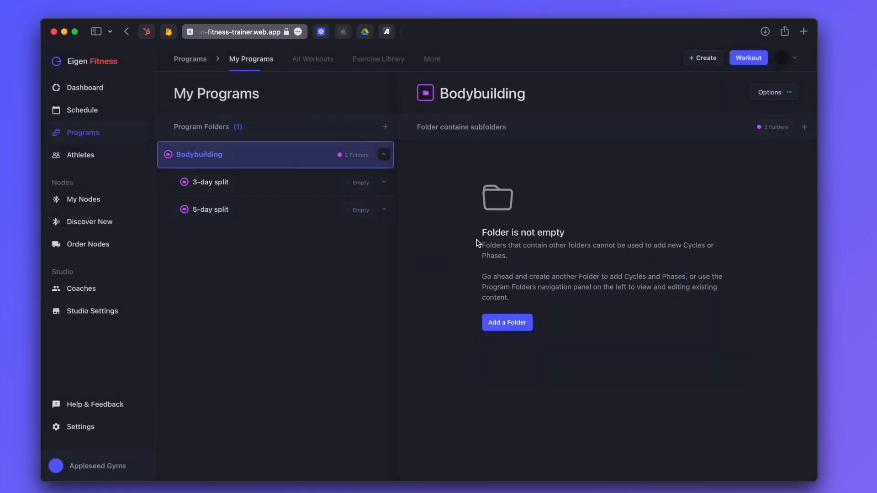
left_click(513, 322)
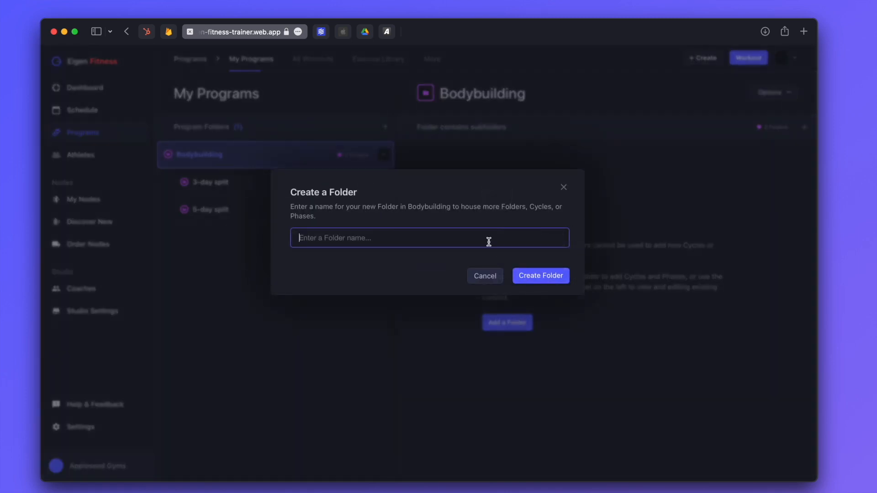
type("7-day split")
left_click(551, 276)
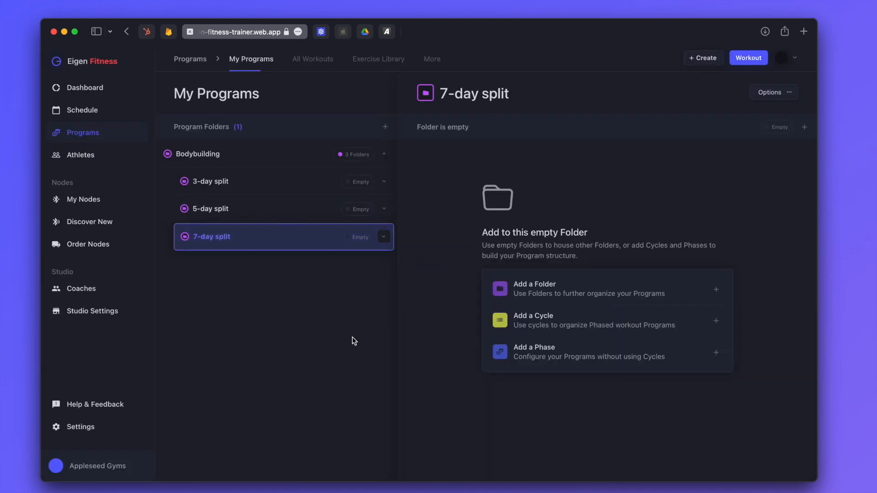
left_click(242, 155)
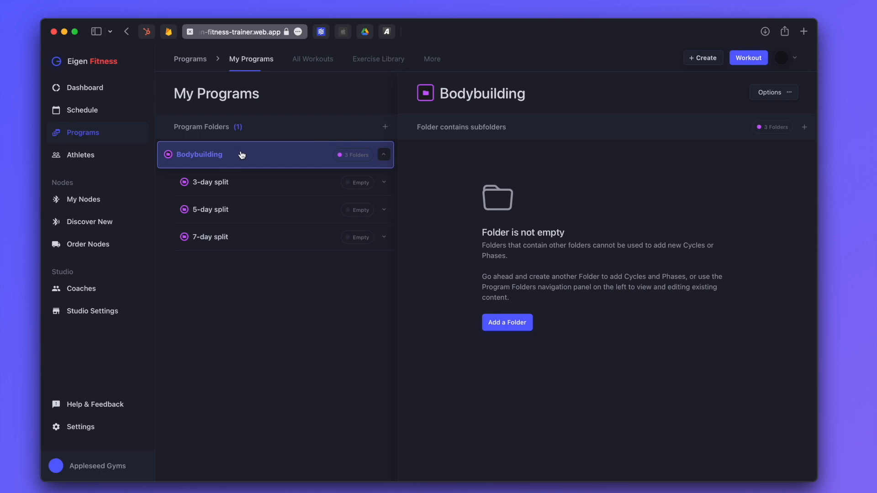
Add four three-phase cycles to the 3-day split folder, then start building Phase 1
left_click(260, 187)
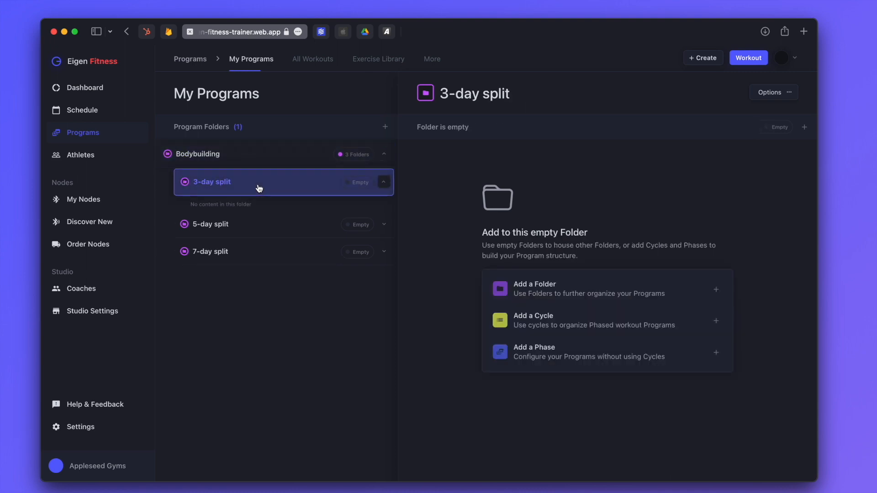
left_click(570, 328)
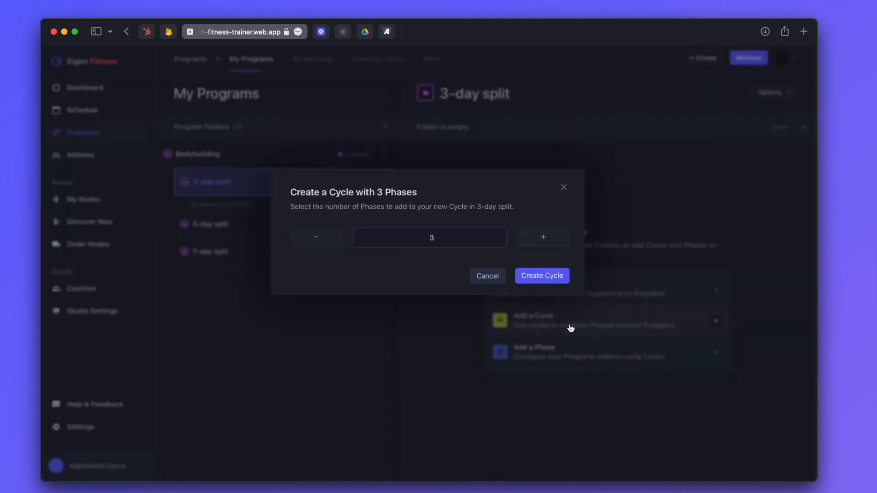
left_click(540, 276)
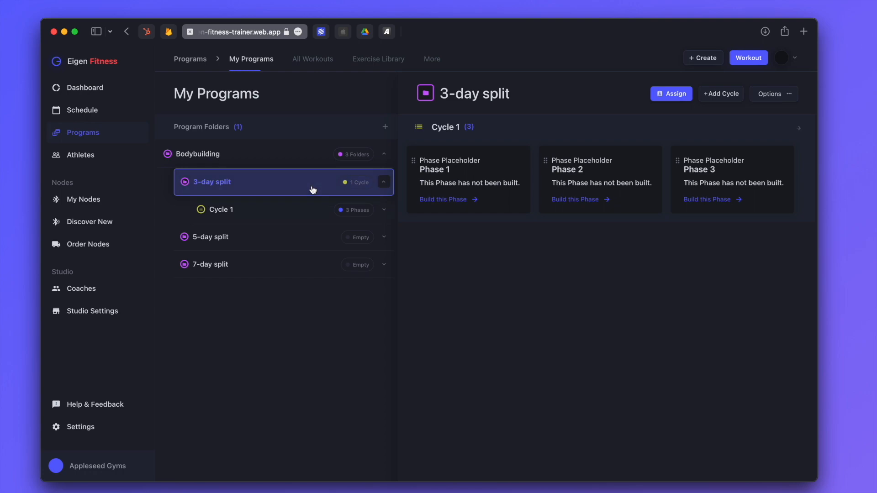
left_click(718, 96)
left_click(540, 277)
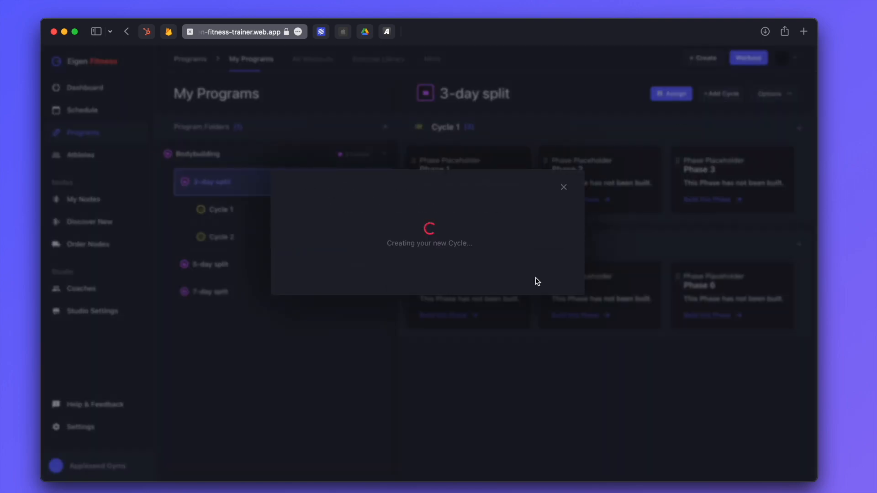
left_click(716, 97)
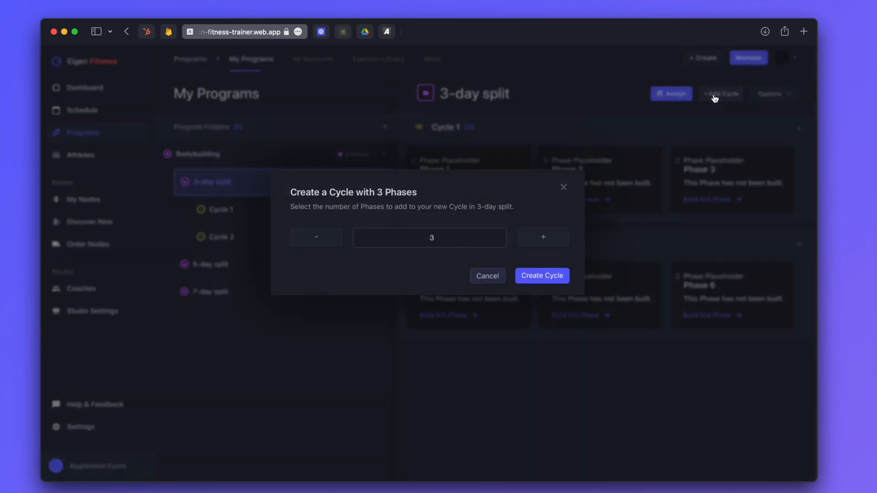
left_click(551, 275)
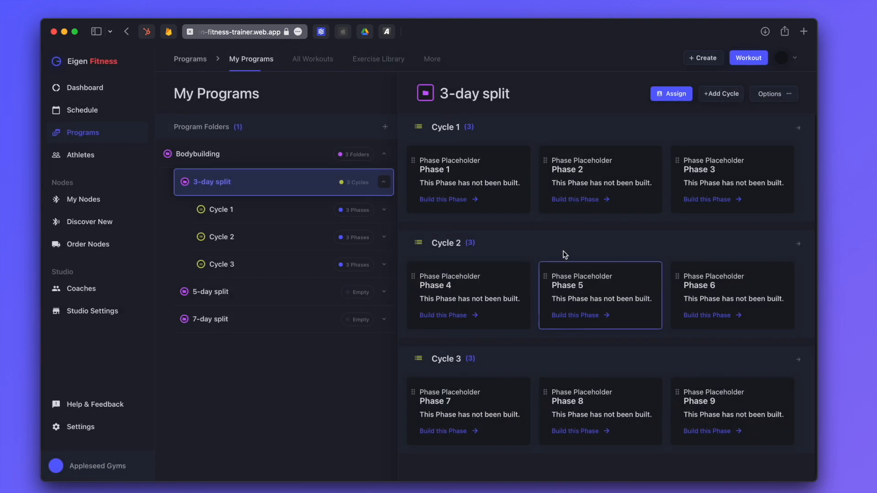
left_click(715, 97)
left_click(550, 276)
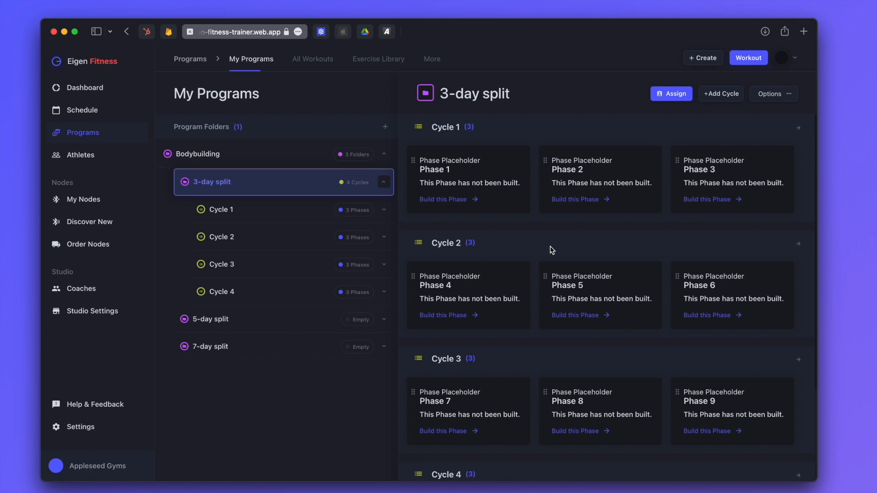
left_click(473, 199)
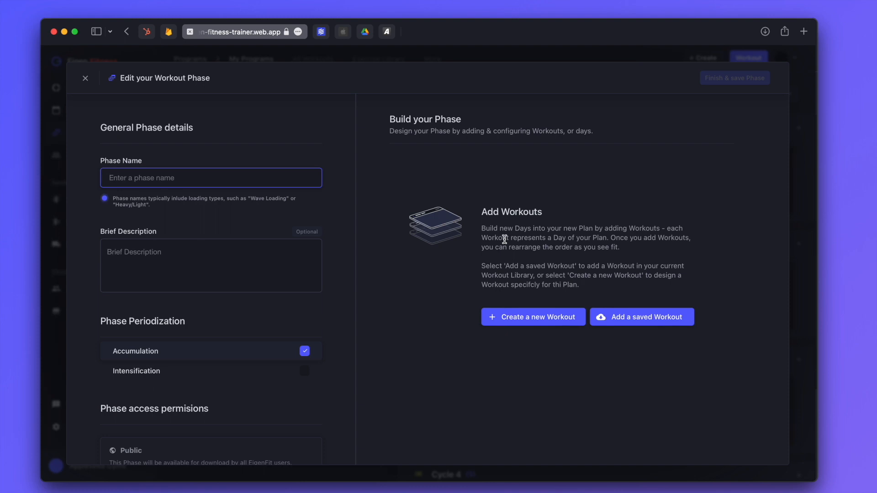
Name the phase Heavy, describe it as 'Beginner strength improvement', and choose Gym only access
type("Heavy")
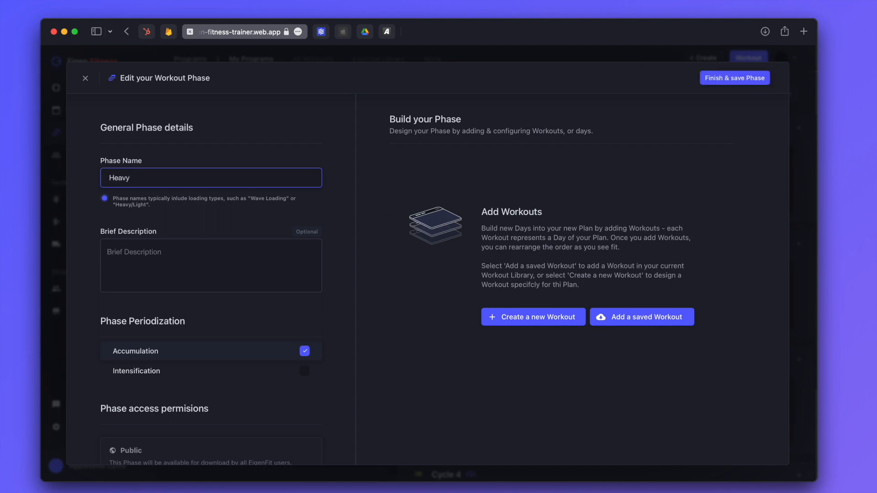
key("Tab")
type("Beginner strength improvement")
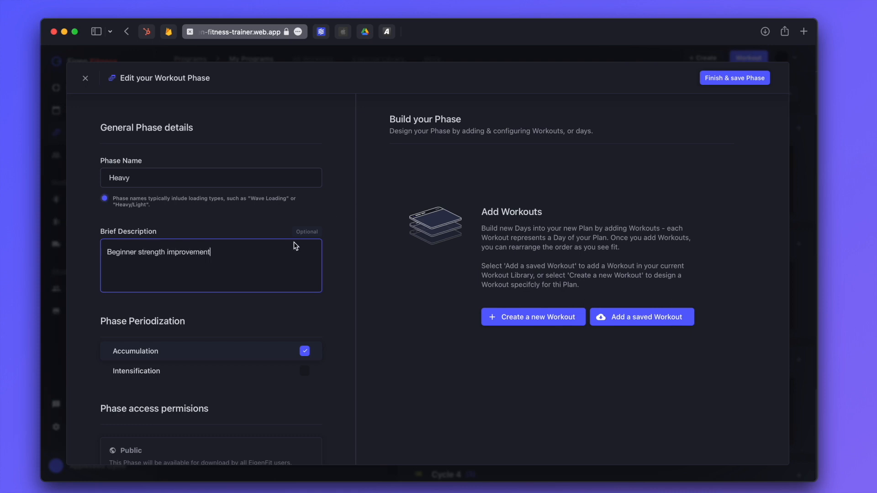
scroll(248, 273, "down", 3)
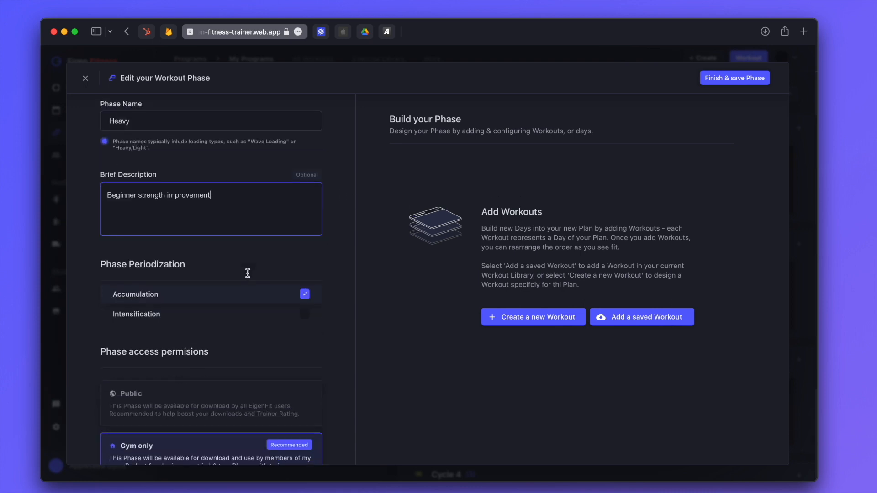
left_click(177, 291)
scroll(242, 324, "down", 4)
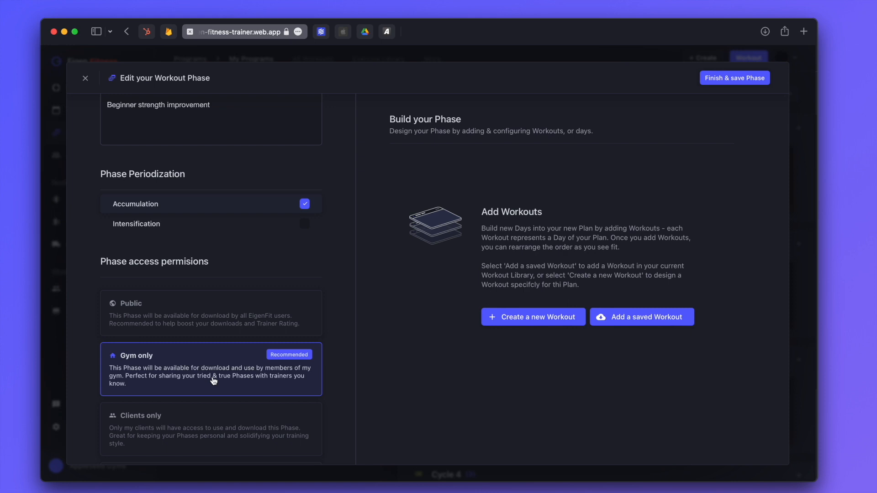
scroll(213, 381, "up", 5)
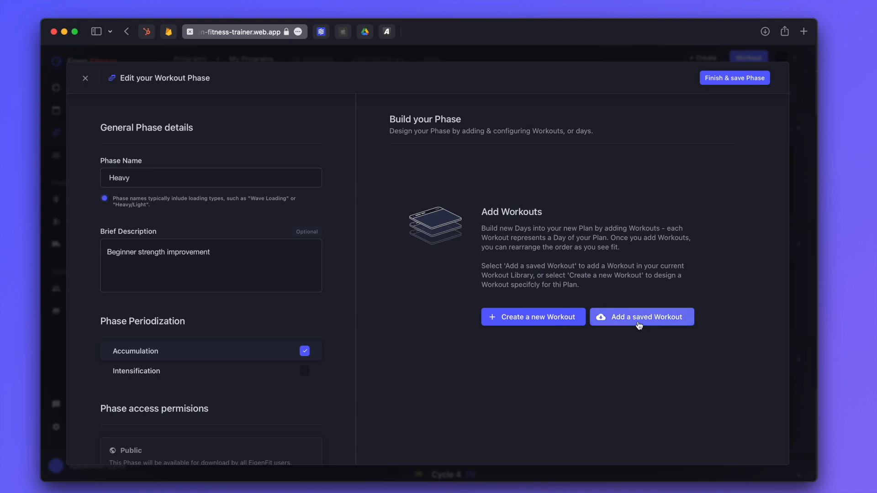
Create a Push Day workout described 'Push muscles: chest, triceps, shoulder', with Gym only access
left_click(557, 322)
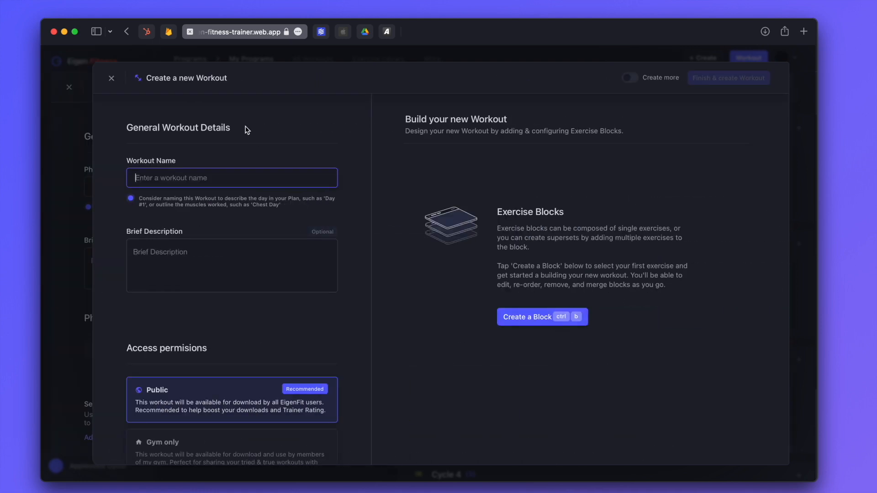
type("Push Day")
key("Tab")
type("Push muscles: chest, triceps, shoulder")
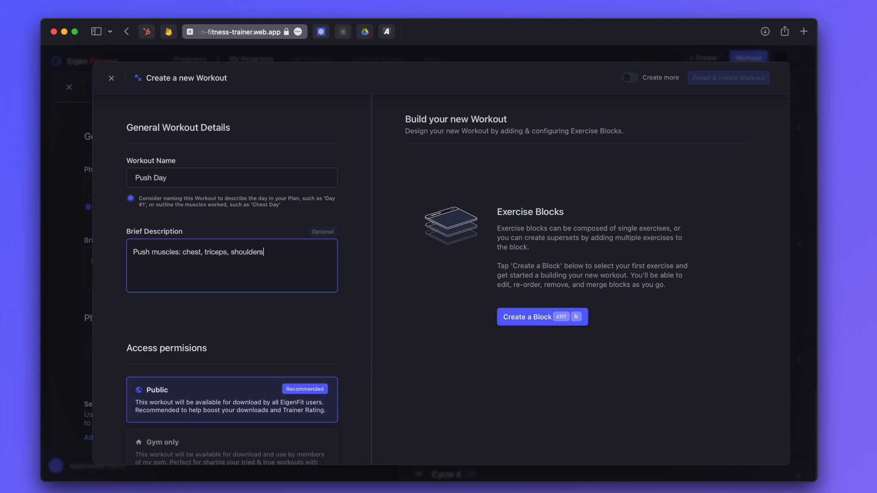
scroll(221, 196, "down", 5)
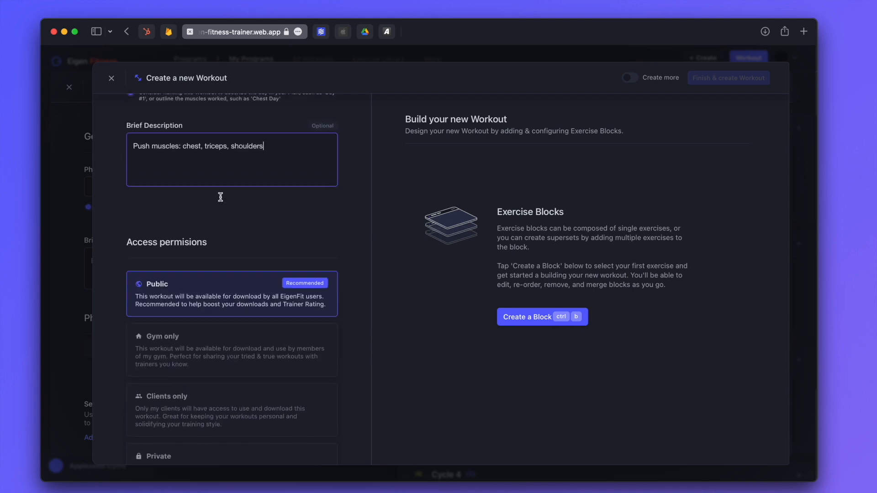
left_click(197, 333)
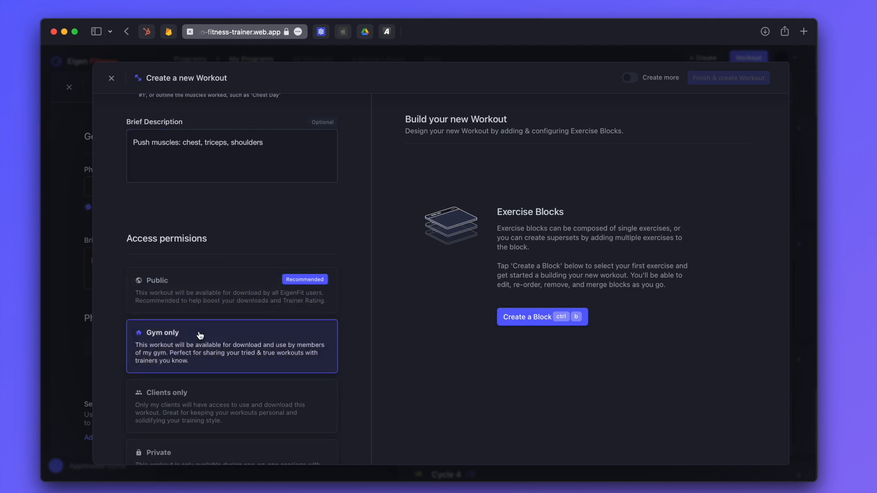
scroll(228, 235, "up", 5)
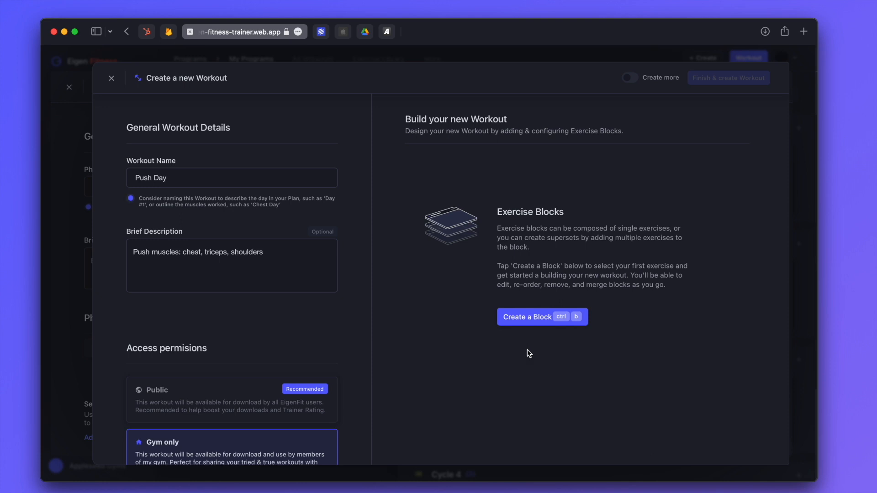
Start a new block and pick Bench Press from a search for 'Bench'
left_click(532, 315)
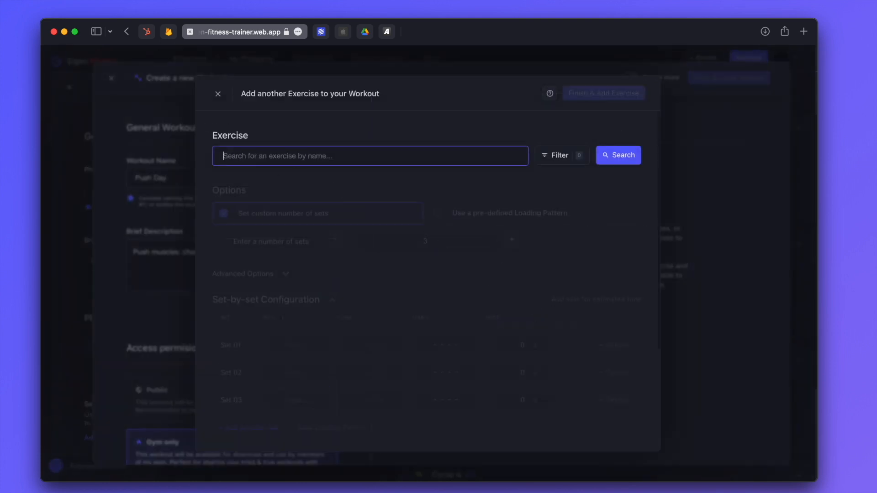
type("Bench")
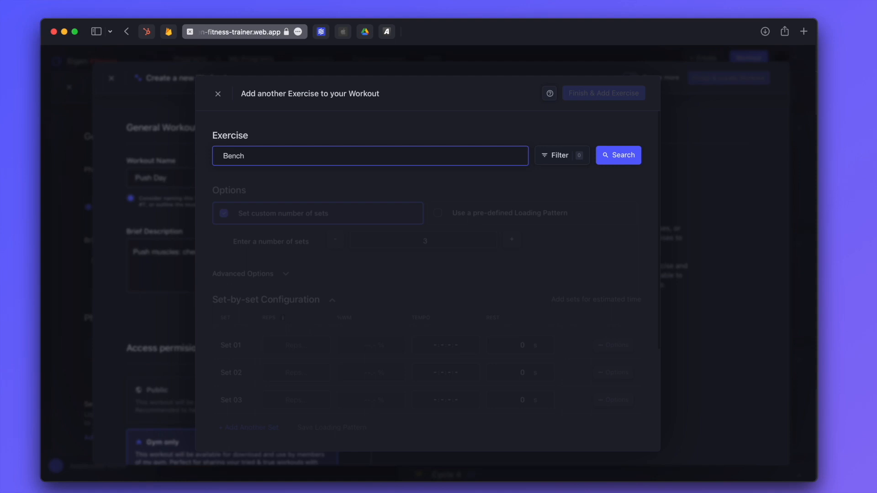
left_click(564, 156)
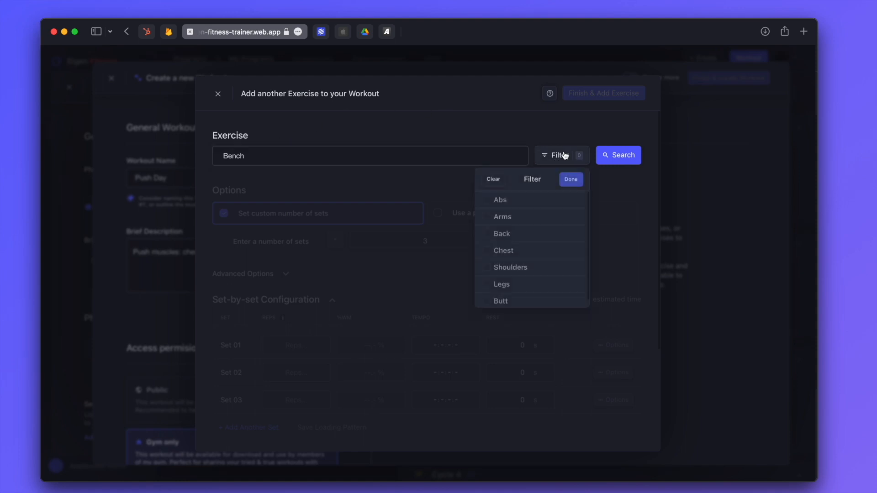
left_click(566, 156)
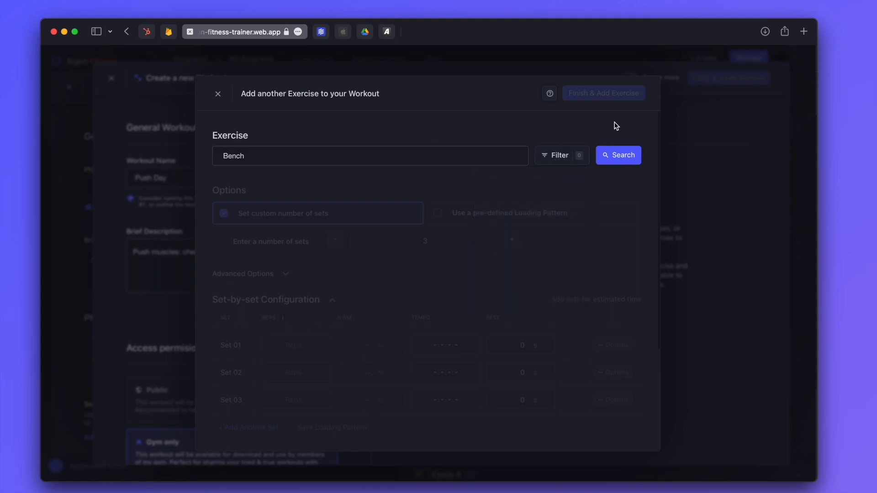
left_click(426, 153)
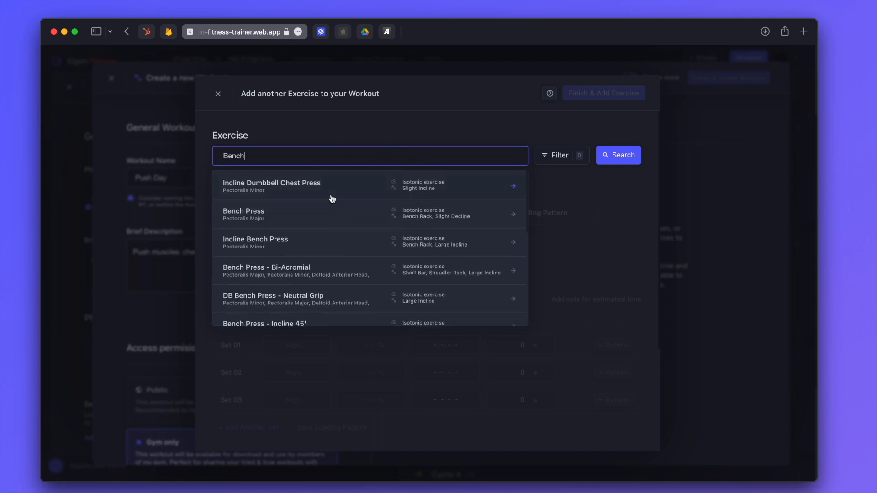
left_click(302, 220)
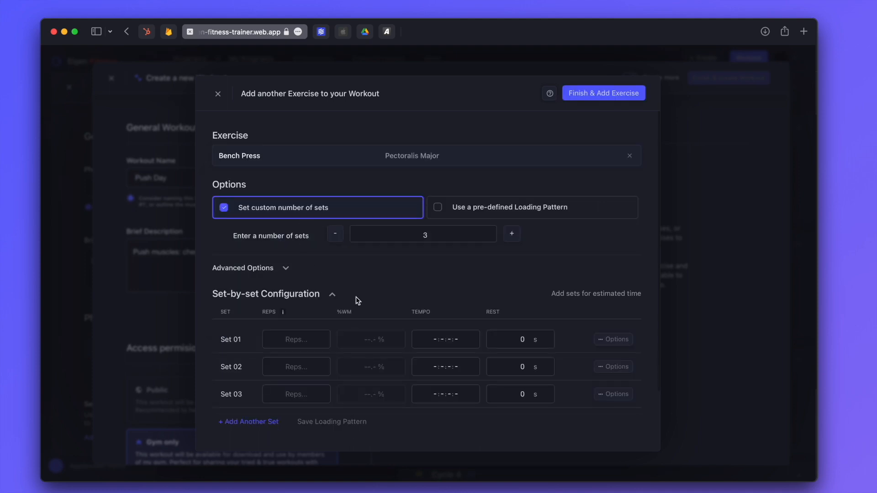
Give Bench Press four sets of 12, 10, 8, 8 reps with 30 s rest, then add it
left_click(512, 234)
scroll(434, 284, "down", 2)
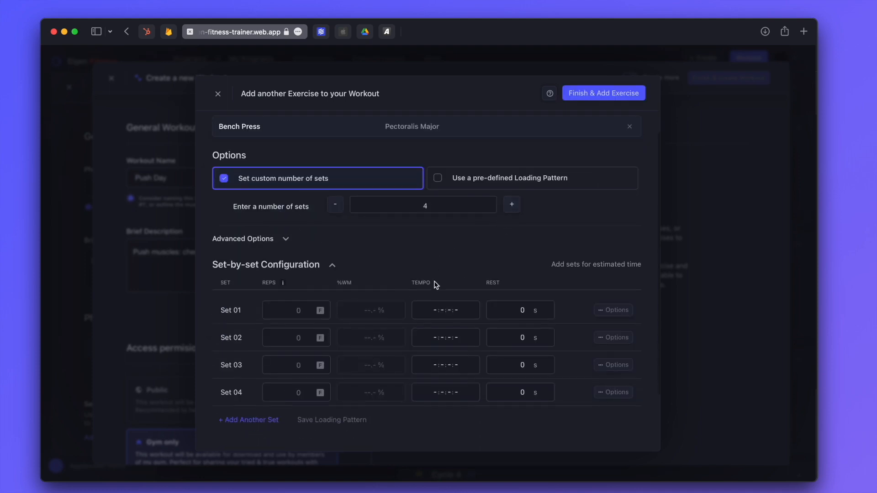
scroll(434, 284, "down", 2)
left_click(298, 293)
type("12")
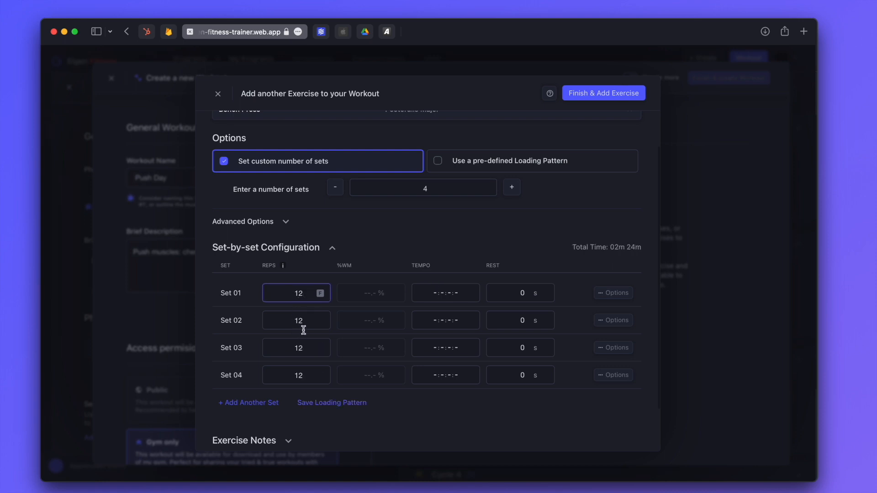
left_click(303, 329)
type("10")
left_click(299, 347)
type("8")
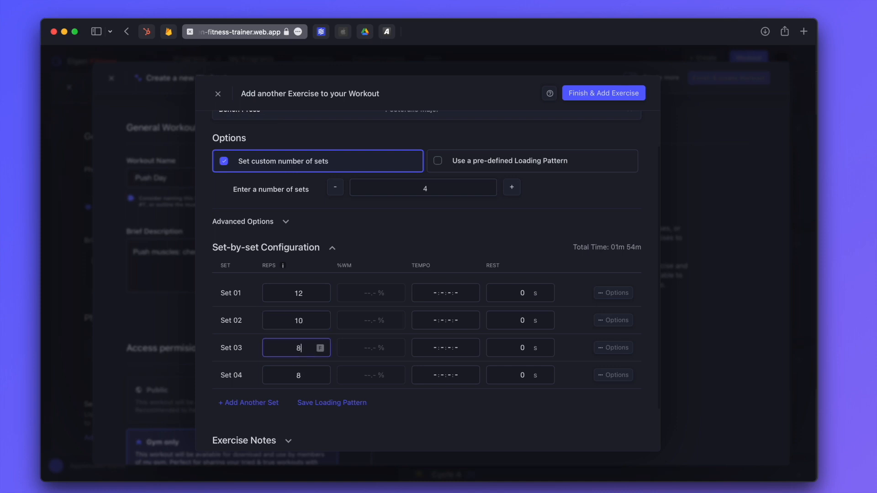
left_click(518, 294)
type("30")
left_click(612, 293)
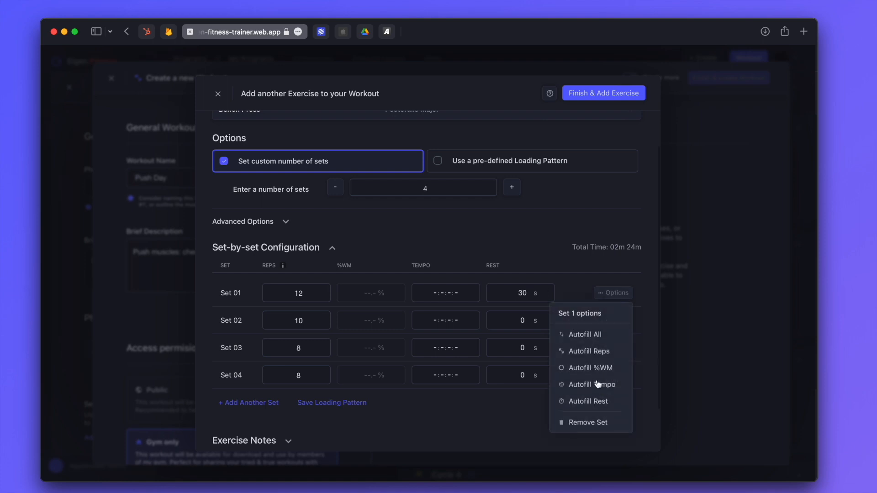
left_click(606, 401)
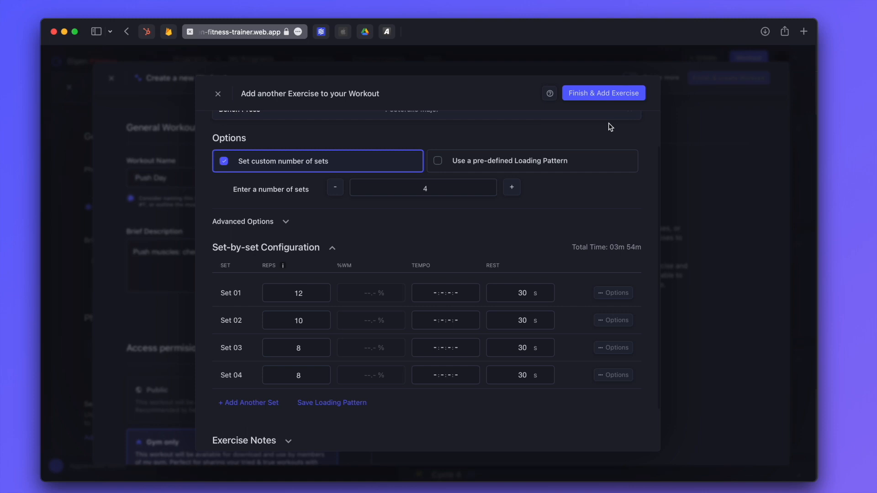
left_click(612, 93)
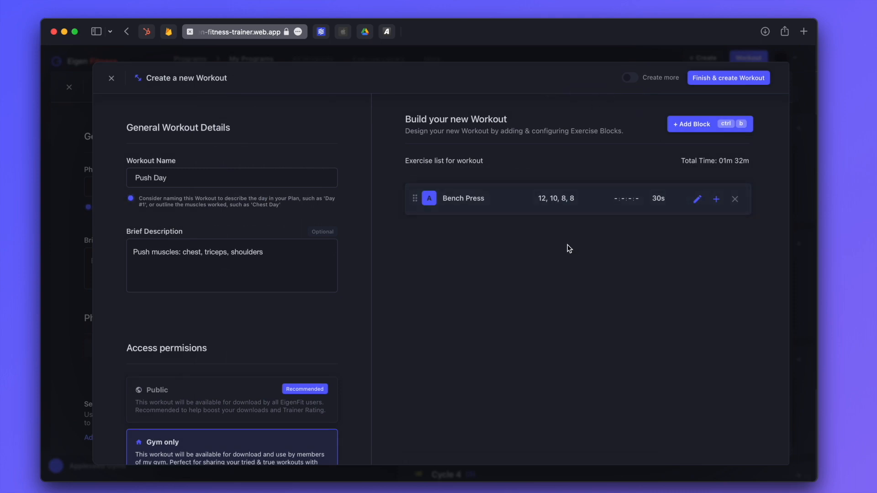
Review the Bench Press sets, then choose Incline Dumbbell Fly for its block
left_click(510, 194)
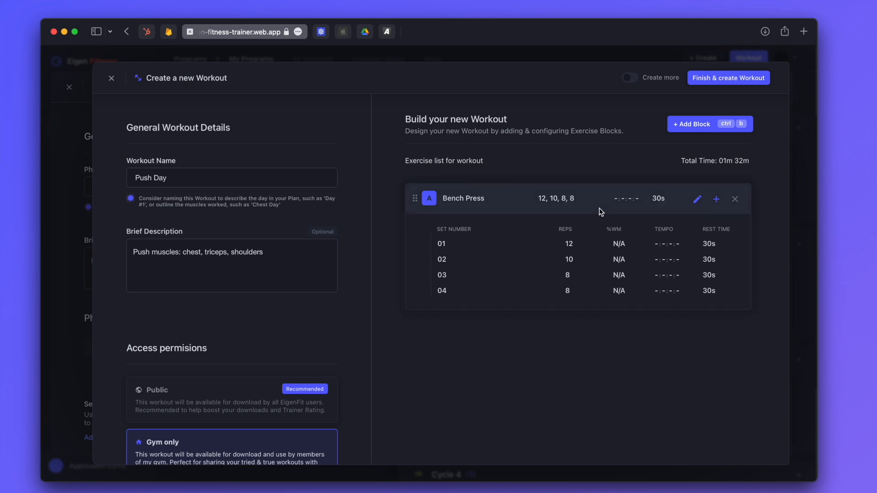
left_click(613, 196)
left_click(715, 199)
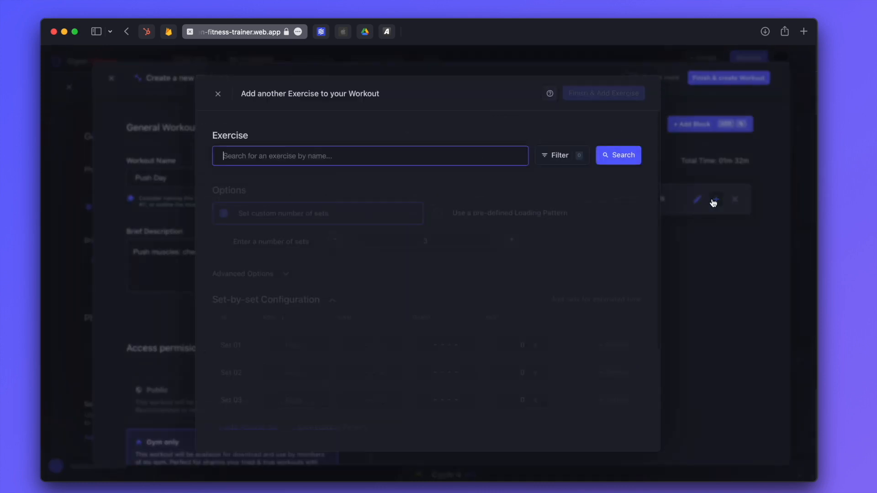
type("dumbbell fly")
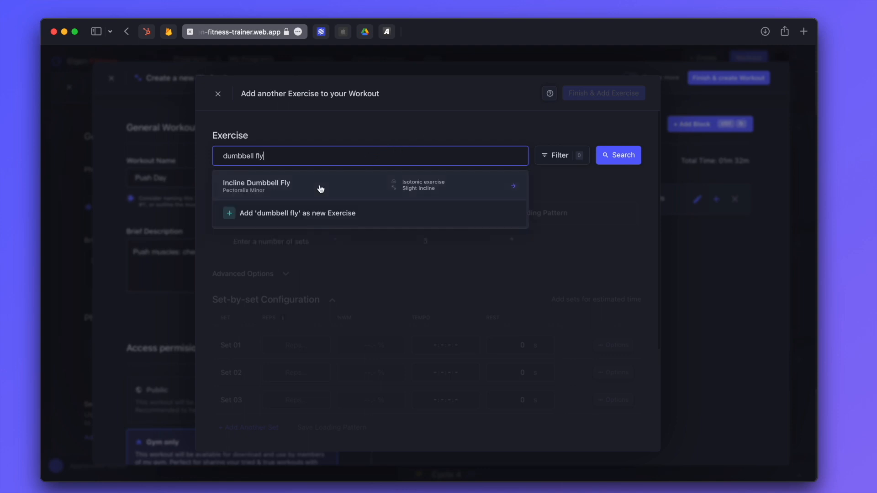
left_click(320, 190)
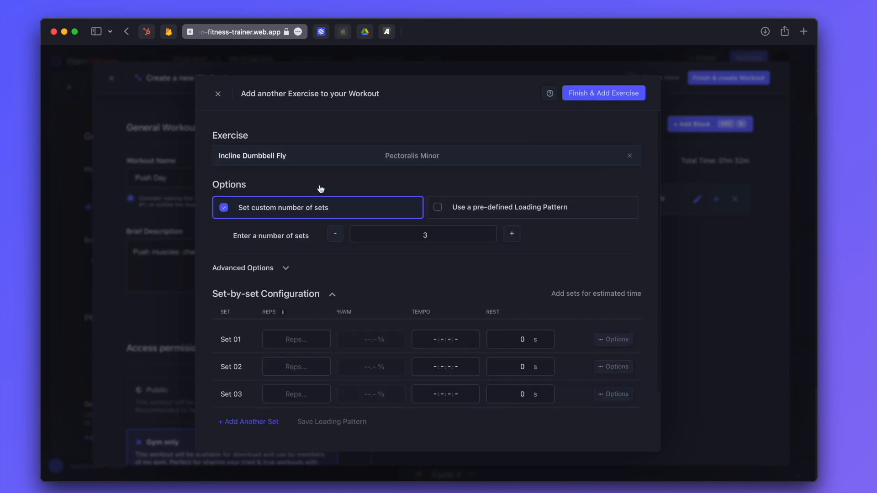
Set Incline Dumbbell Fly to four sets of 16, 16, 8, 8 reps with 40 s rest, then add it
left_click(512, 234)
left_click(292, 339)
type("6")
left_click(303, 396)
type("8")
left_click(470, 285)
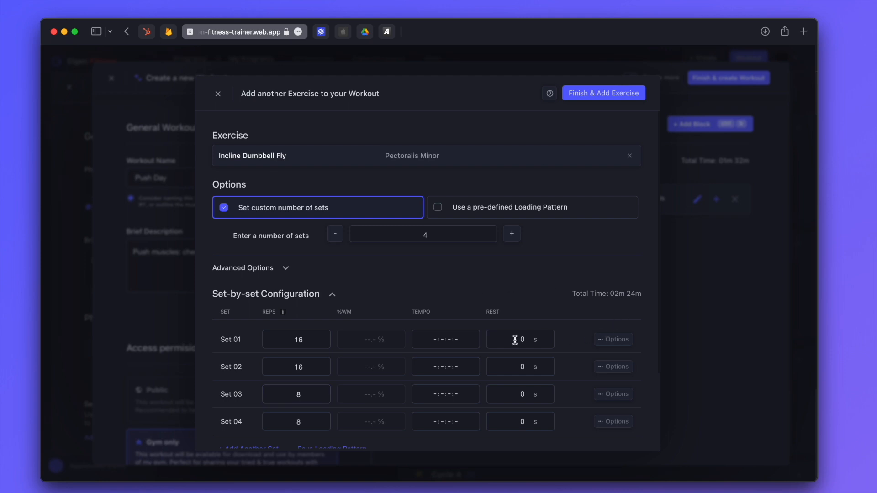
type("4")
left_click(597, 340)
left_click(600, 449)
scroll(580, 296, "down", 2)
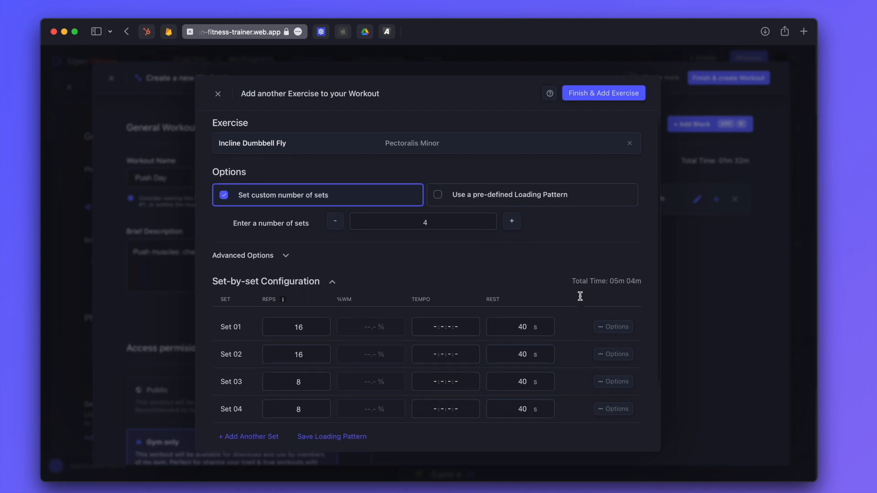
left_click(607, 94)
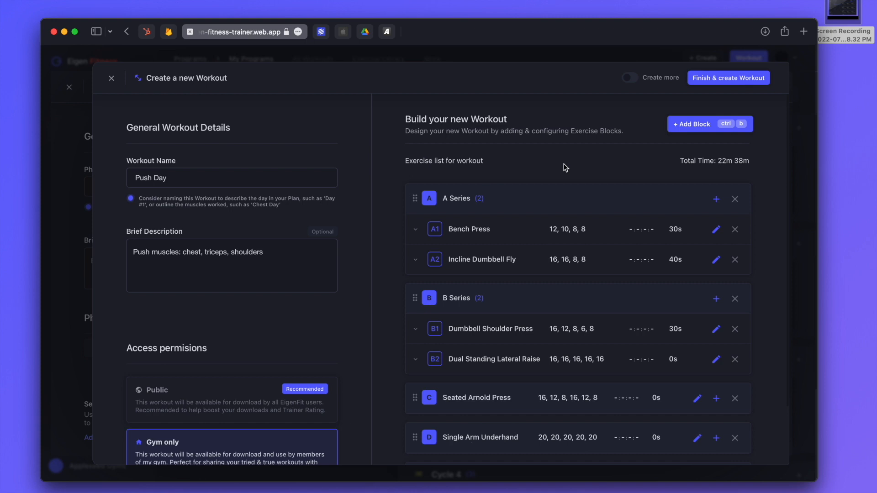
Drag blocks so Dumbbell Shoulder Press leads and Seated Arnold Press pairs with Dual Standing Lateral Raise
left_click_drag(415, 298, 421, 183)
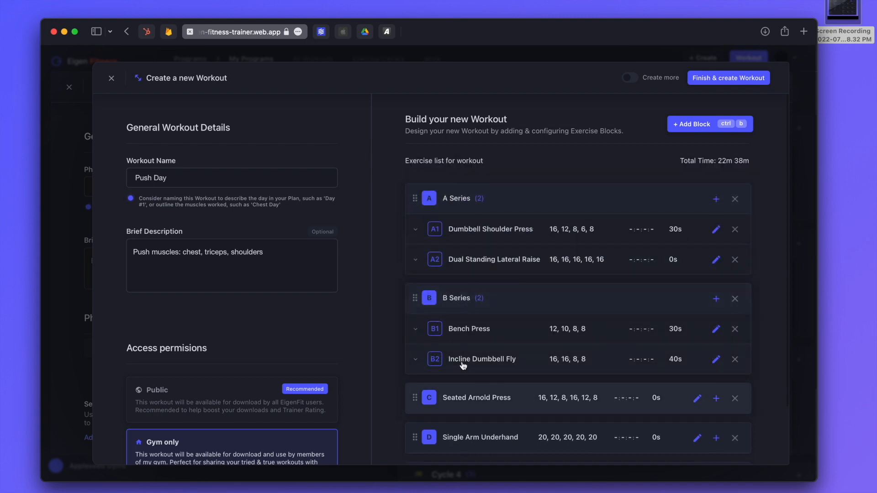
left_click_drag(466, 260, 475, 349)
left_click_drag(413, 344, 491, 238)
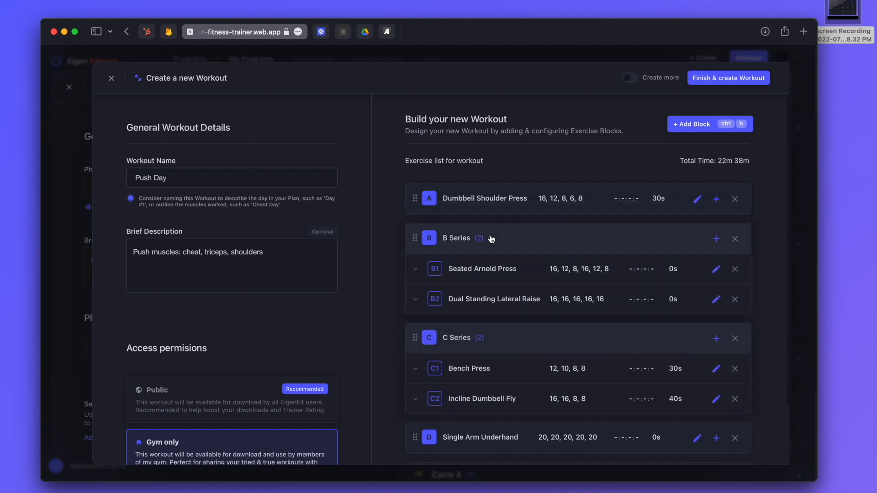
scroll(493, 366, "down", 3)
scroll(454, 366, "up", 3)
Save the Push Day workout, then save the Heavy phase
left_click(721, 79)
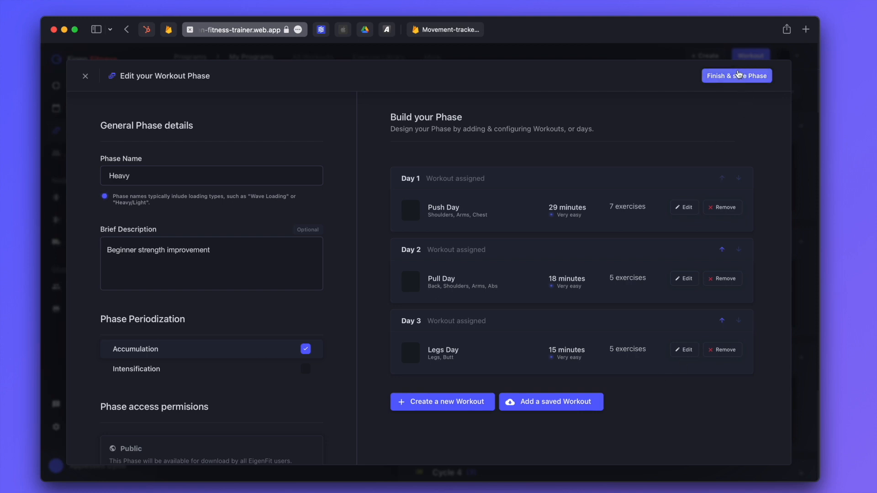
left_click(740, 75)
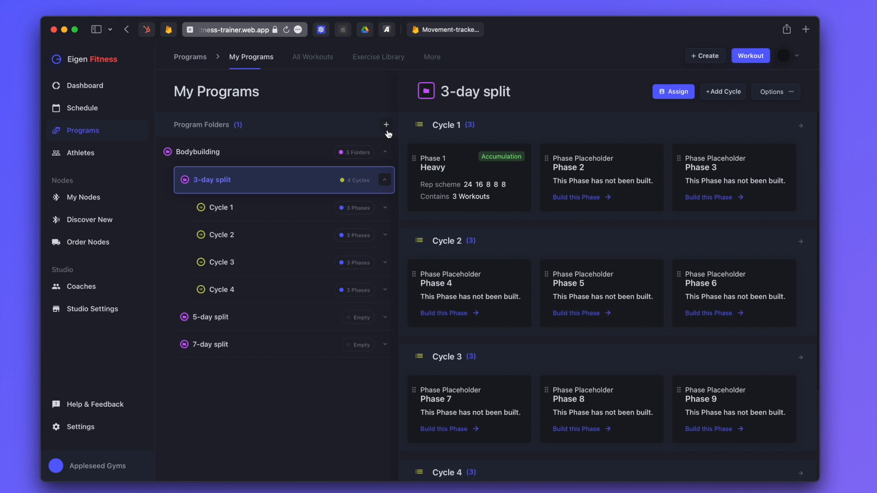
Look over the Phase 1 Heavy details, then open the 3-day split program overview
left_click(502, 172)
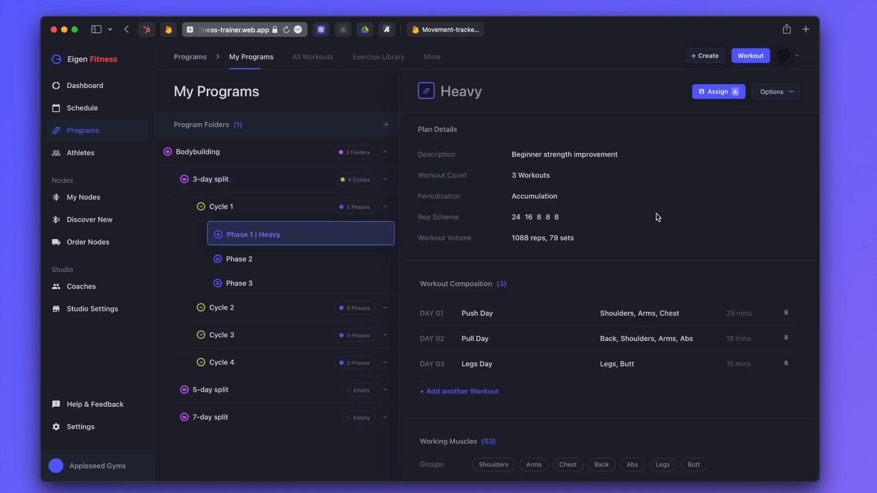
scroll(658, 218, "down", 3)
scroll(658, 218, "down", 3)
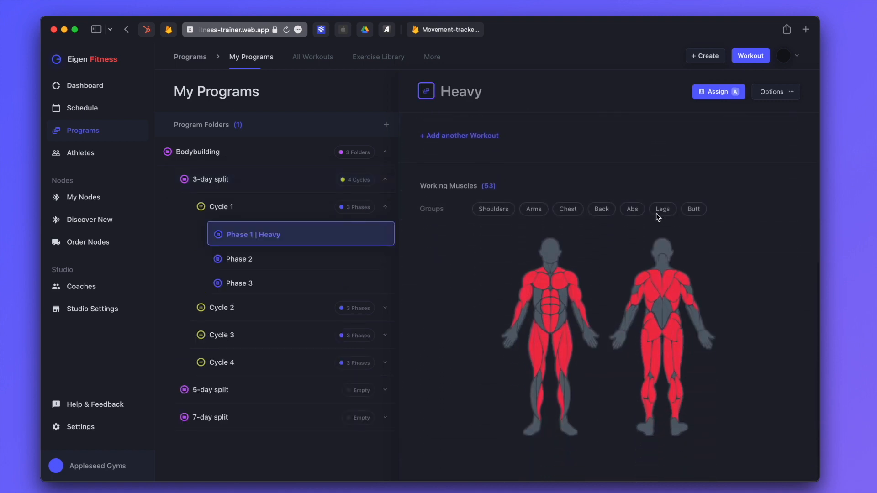
scroll(658, 218, "up", 4)
scroll(657, 218, "up", 2)
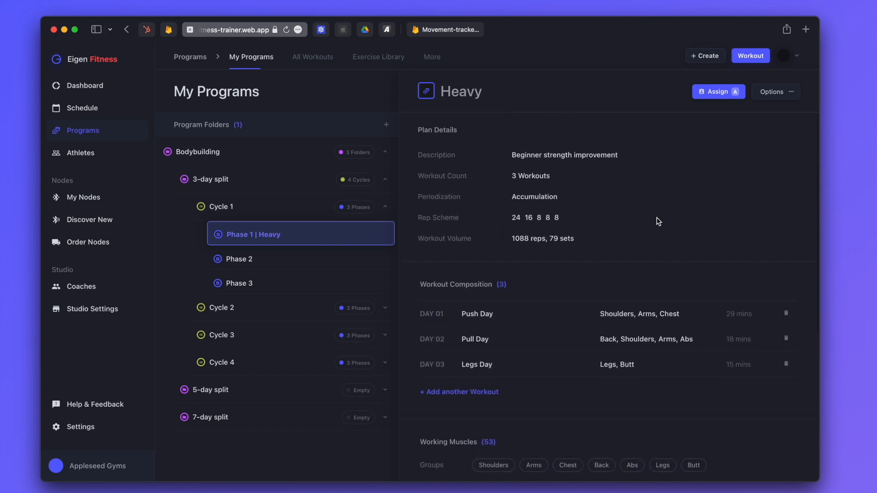
left_click(231, 181)
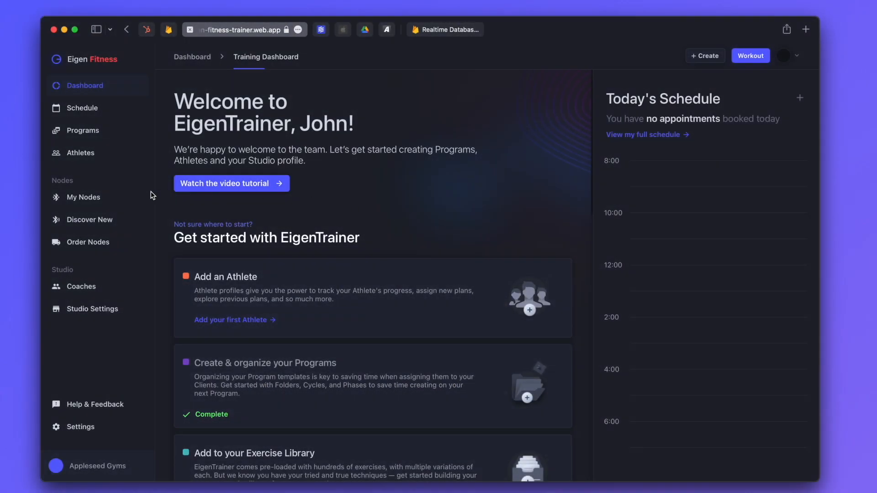
Start a new athlete from the Athletes page, then enter and verify the athlete's email address
left_click(81, 152)
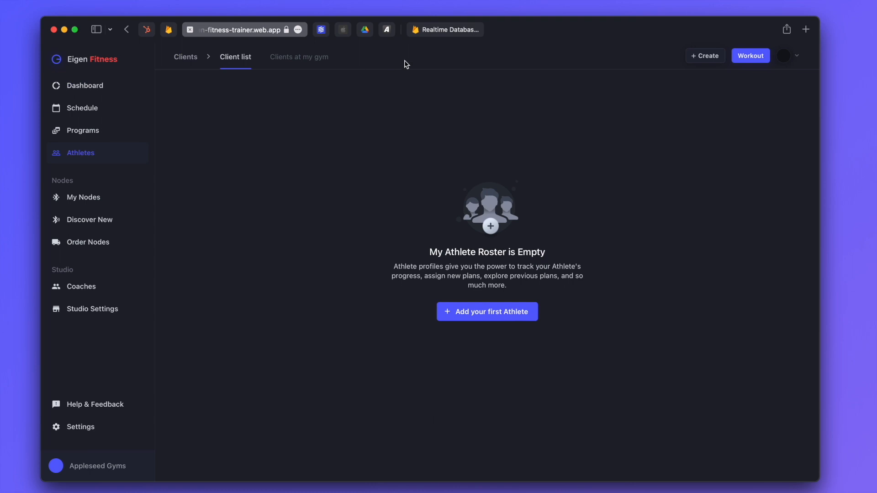
left_click(692, 61)
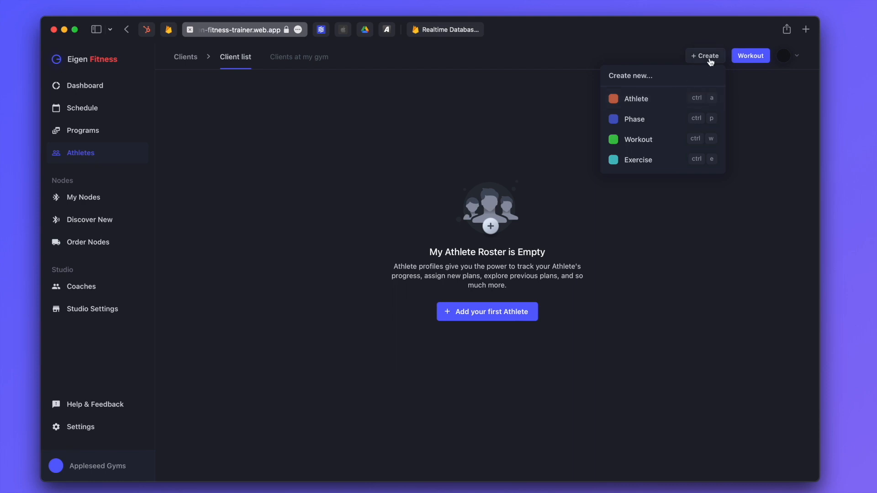
left_click(710, 60)
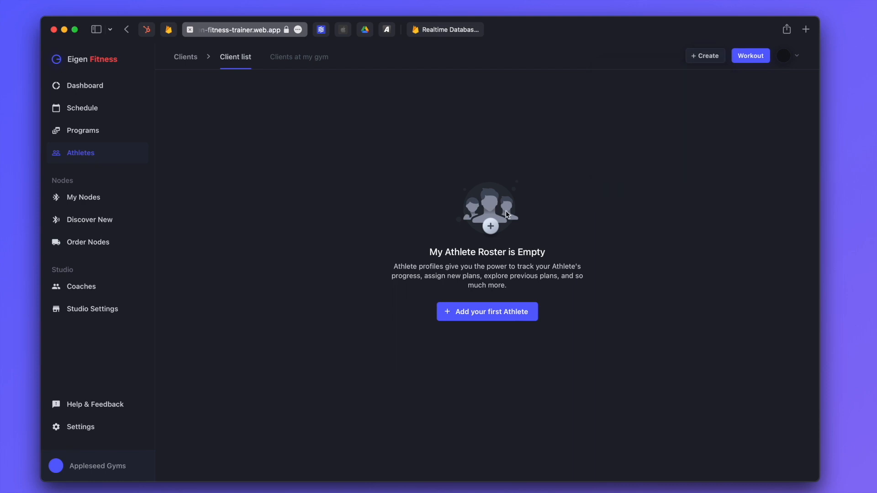
left_click(474, 320)
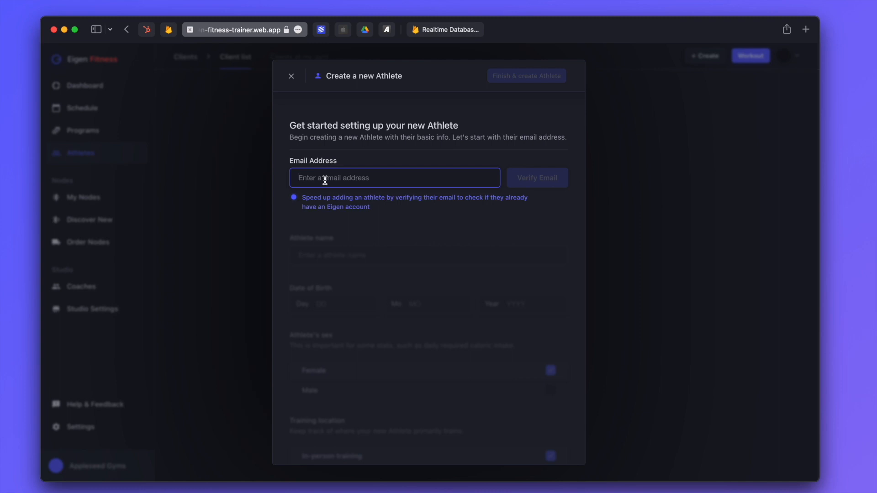
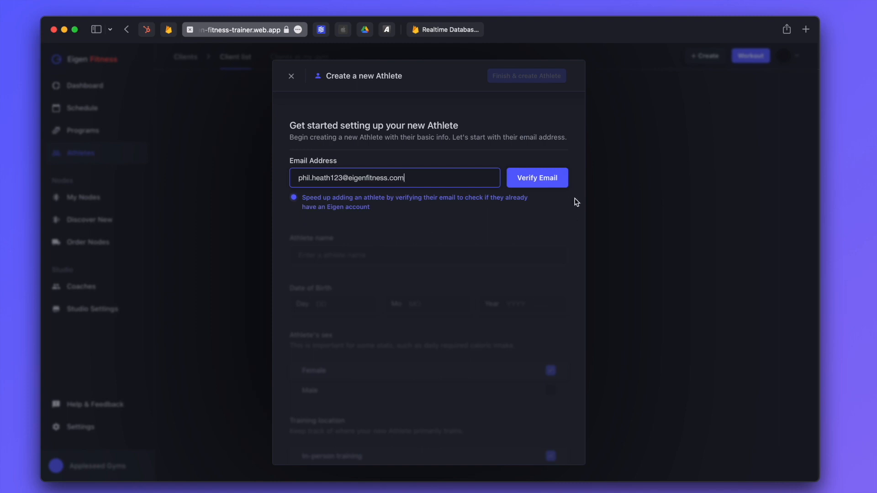
left_click(557, 187)
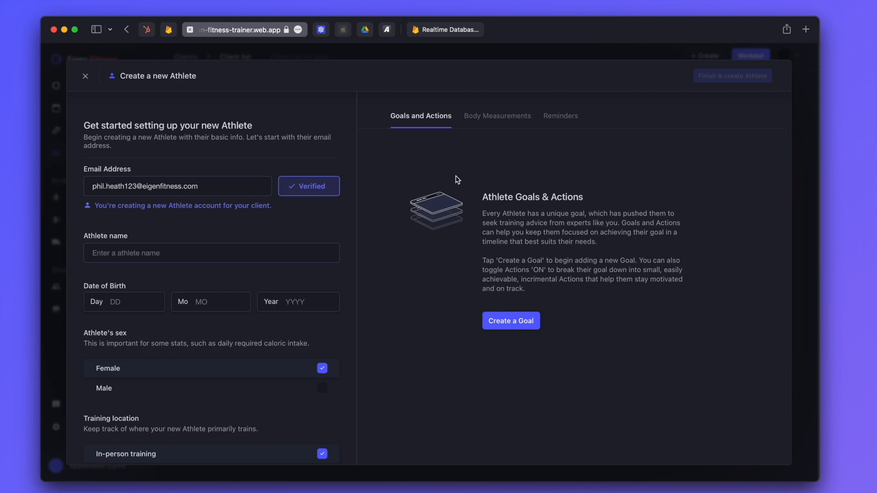
left_click(123, 258)
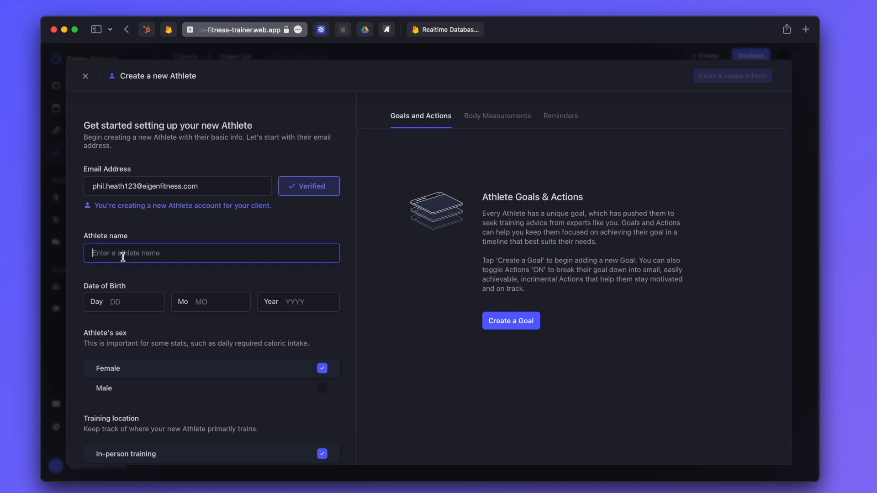
type("Phil Heath")
left_click(117, 305)
type("18")
left_click(210, 301)
type("12")
left_click(305, 297)
type("1979")
Set the athlete's sex to Male and activity level to Insane
scroll(191, 325, "down", 3)
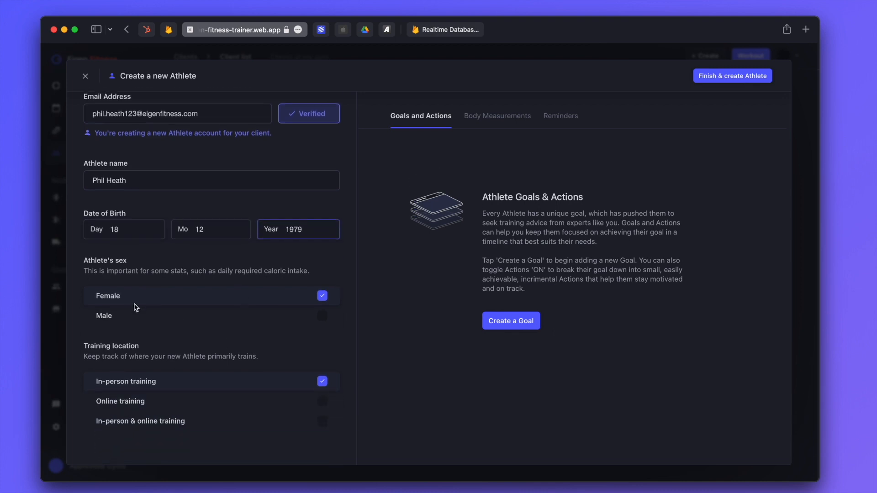
left_click(133, 312)
scroll(155, 325, "down", 2)
scroll(164, 326, "down", 1)
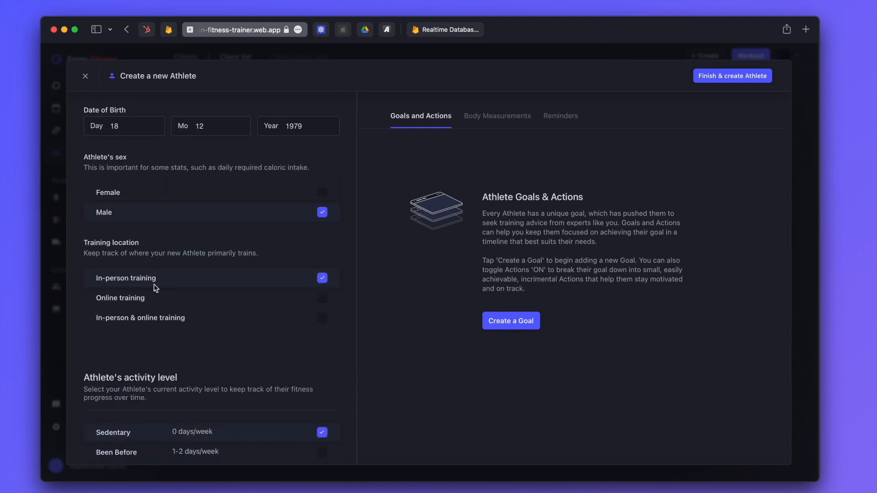
scroll(228, 331, "down", 2)
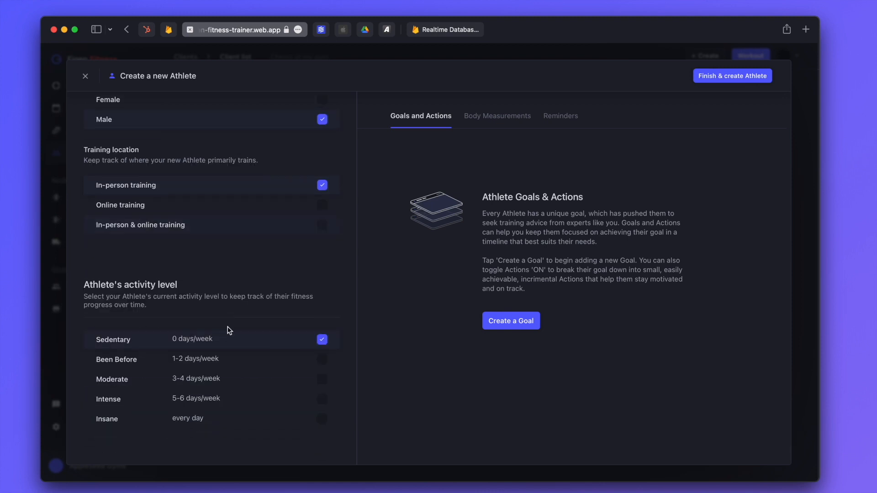
left_click(144, 421)
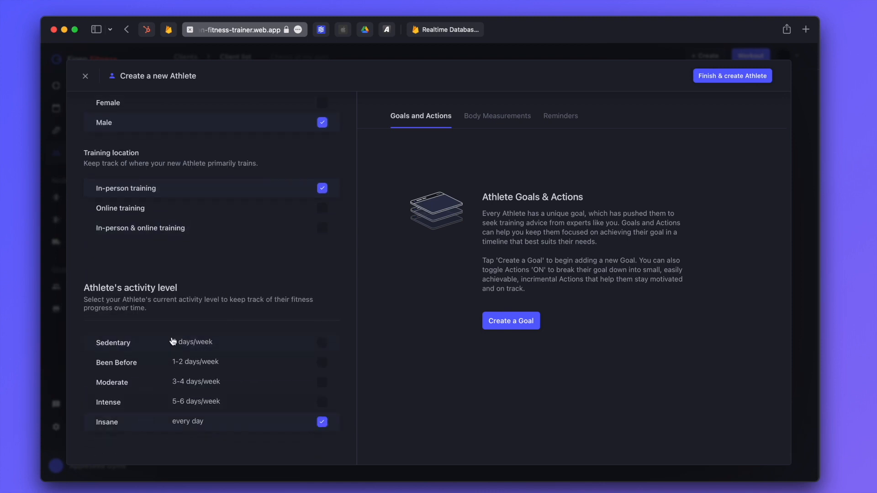
scroll(172, 319, "up", 6)
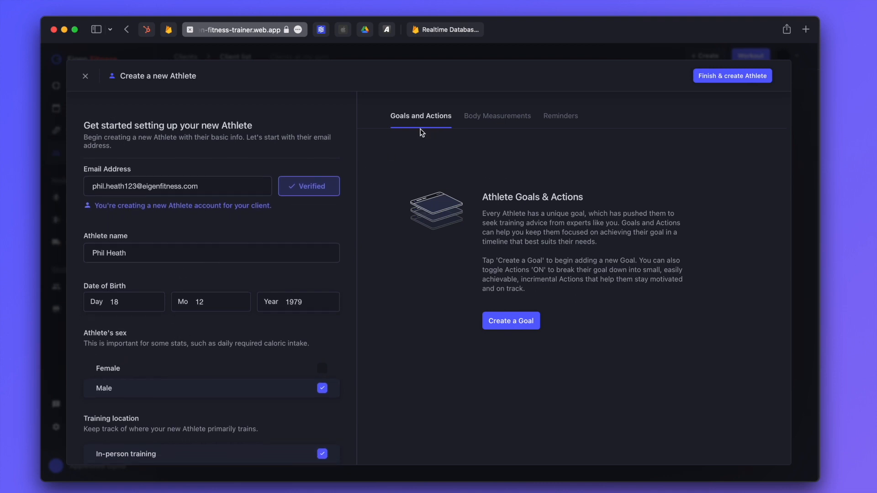
Record the athlete's body weight as 270 lbs and lean mass as 235 lbs
left_click(509, 118)
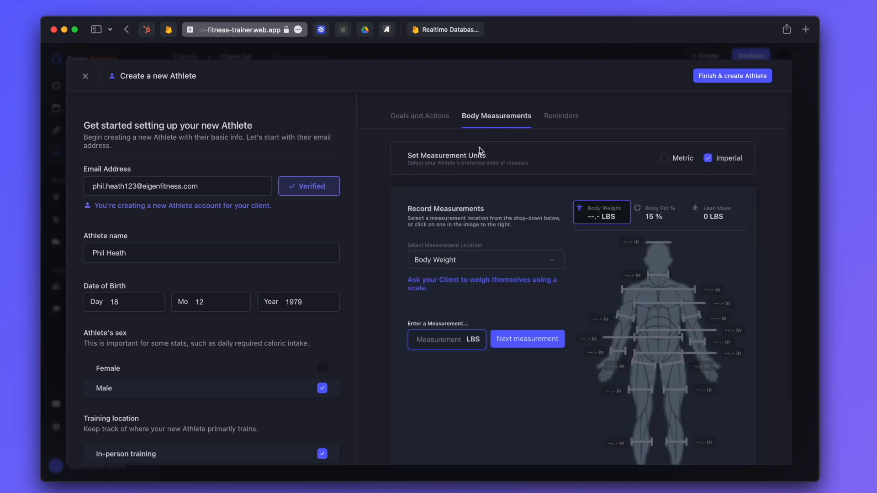
type("270")
key("Return")
double_click(427, 340)
type("235")
Enter 23 in for both biceps, 54 in for chest and 69 in for height
left_click(626, 320)
type("23")
key("Return")
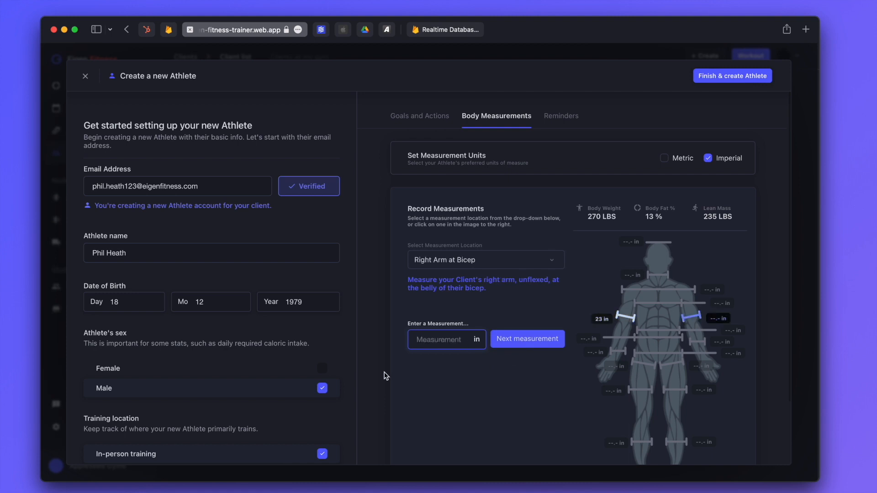
type("23")
key("Return")
type("54")
scroll(518, 385, "down", 2)
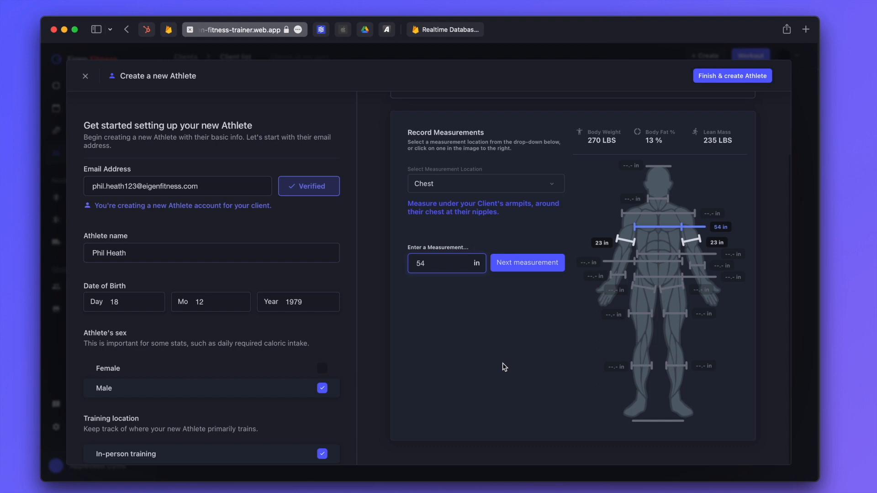
left_click(655, 167)
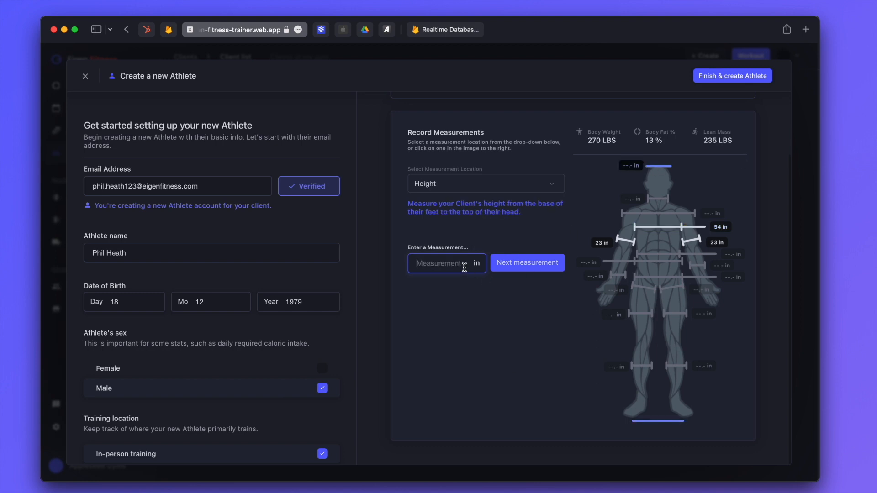
type("69")
scroll(490, 326, "up", 3)
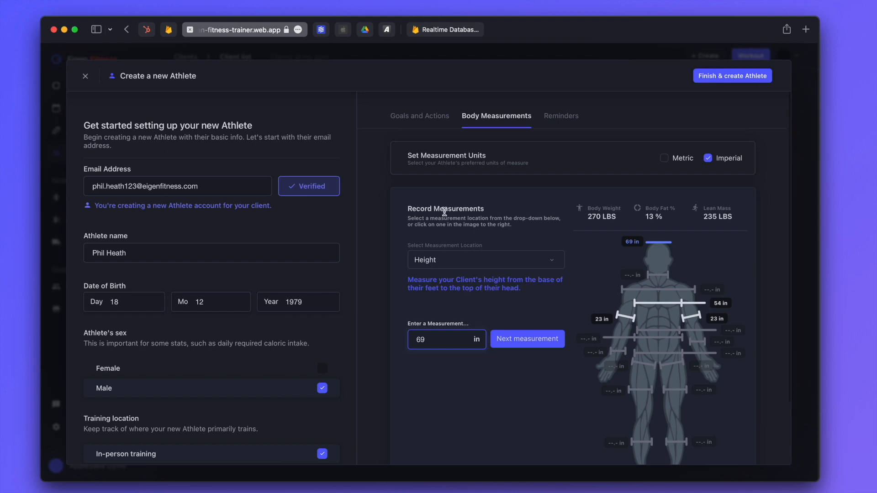
left_click(421, 121)
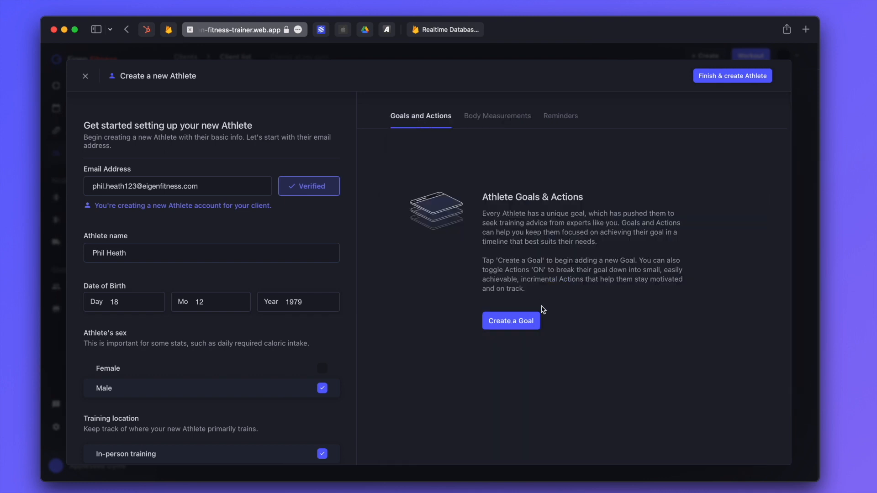
Create a Muscle Toning goal with a 5% body fat target
left_click(515, 322)
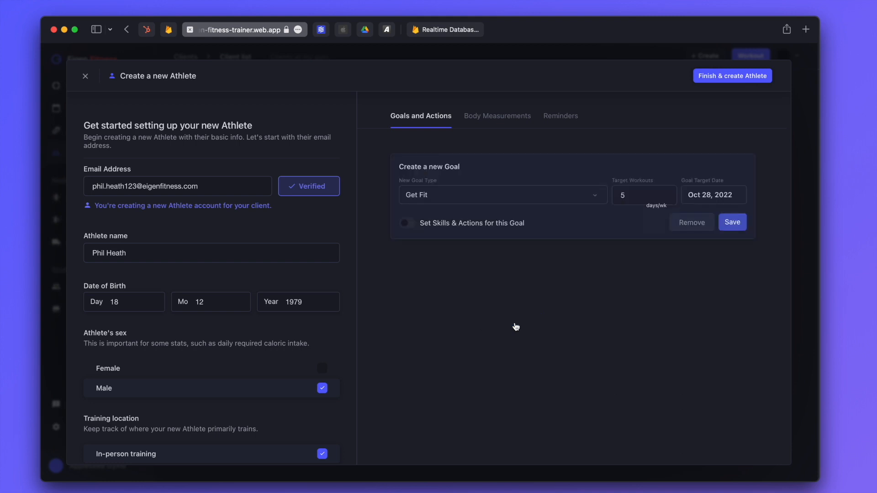
left_click(487, 200)
left_click(452, 273)
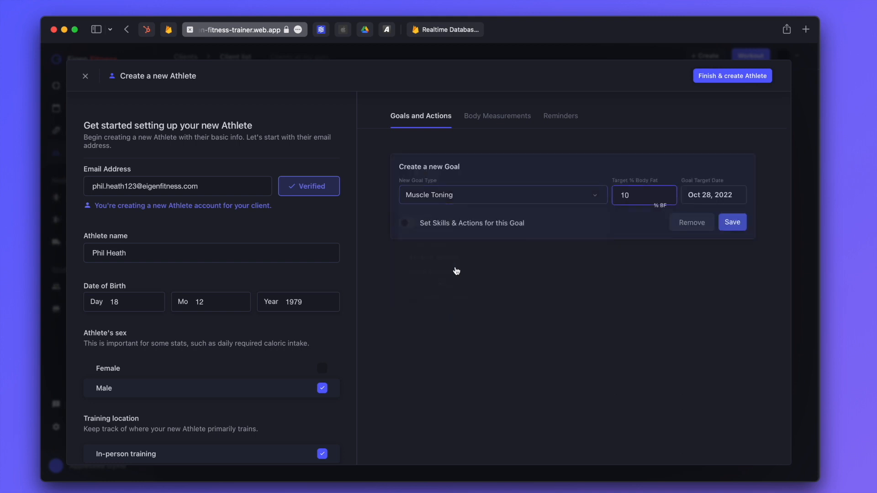
double_click(633, 195)
type("5")
Set the goal's target date to Jun 1, 2023 and save it
left_click(694, 197)
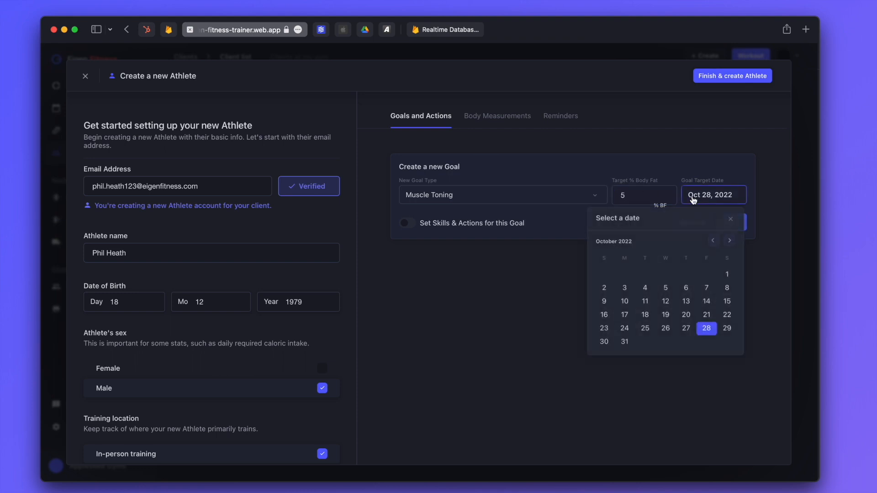
left_click(729, 241)
left_click(729, 241)
left_click(729, 240)
left_click(728, 241)
left_click(728, 241)
left_click(729, 241)
left_click(729, 242)
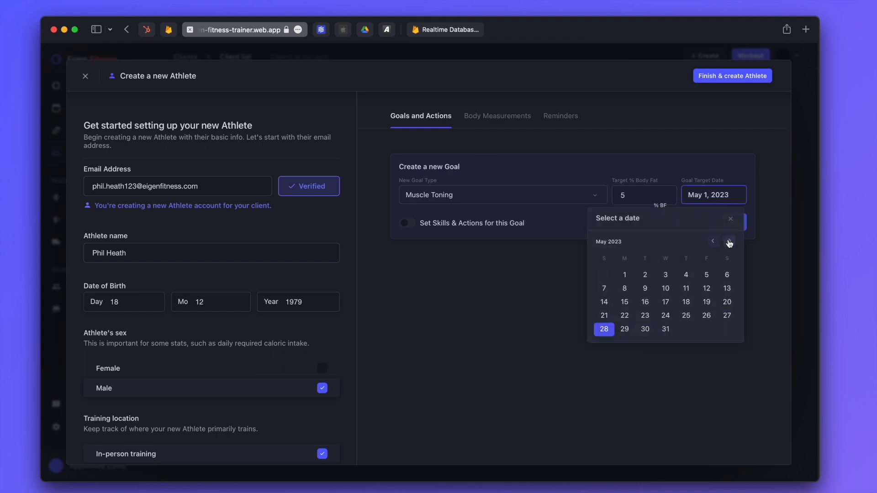
left_click(729, 242)
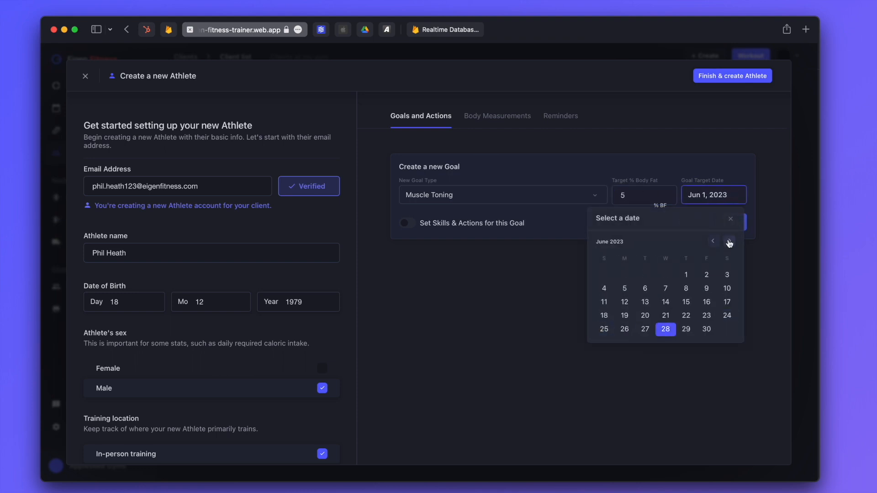
left_click(689, 278)
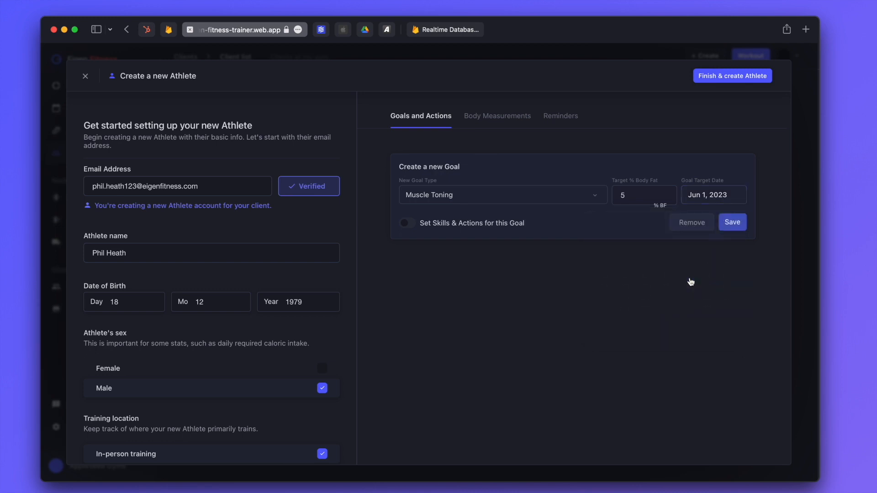
left_click(734, 223)
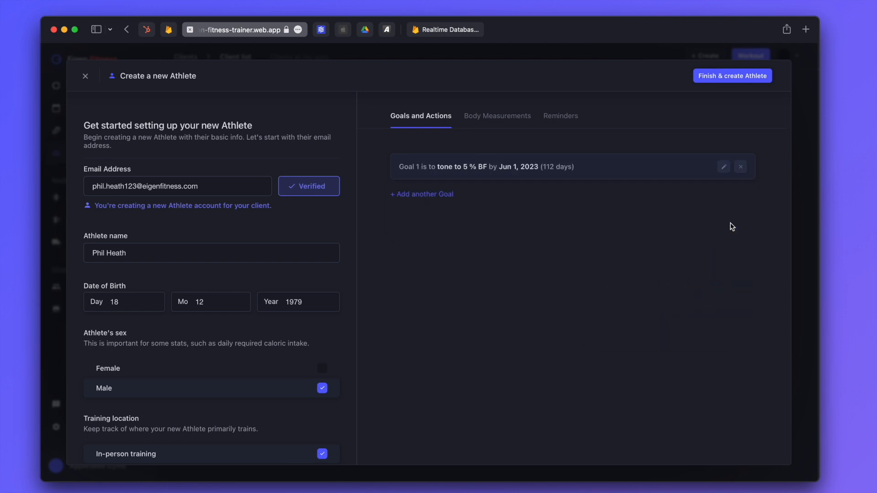
left_click(563, 119)
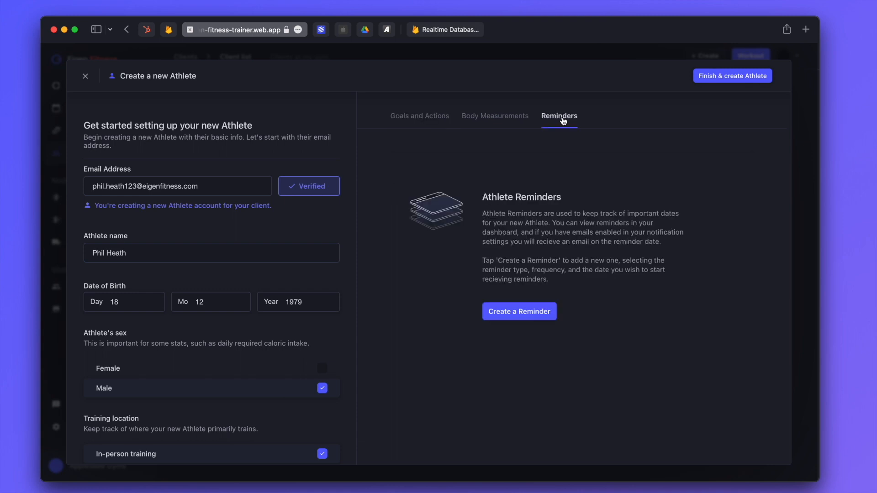
Add a bi-weekly Measure Body Fat % reminder starting Jul 22
left_click(524, 322)
left_click(473, 177)
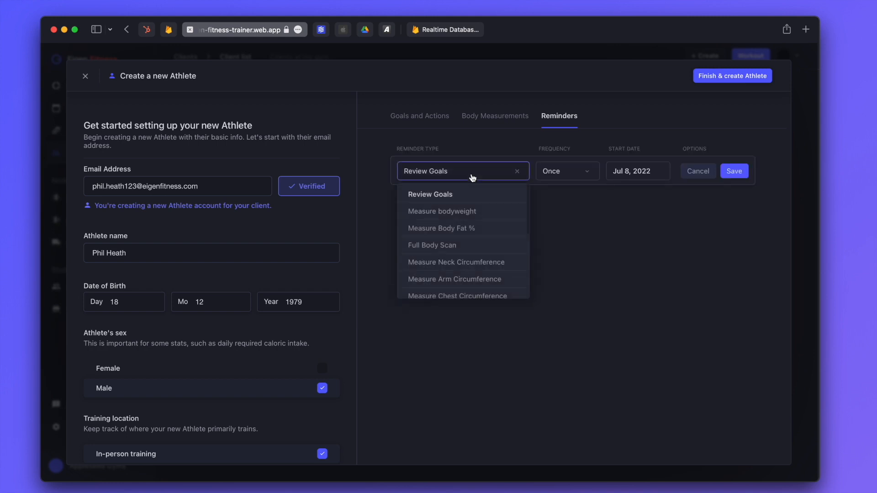
left_click(473, 230)
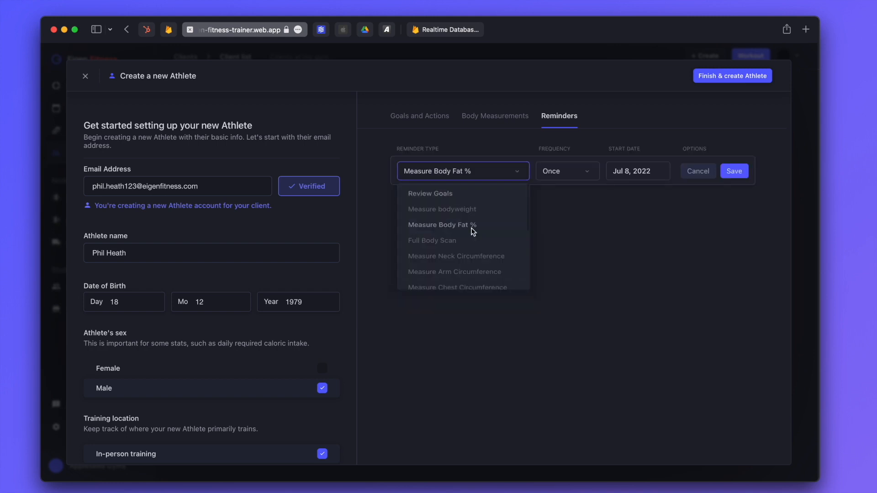
left_click(578, 170)
left_click(574, 247)
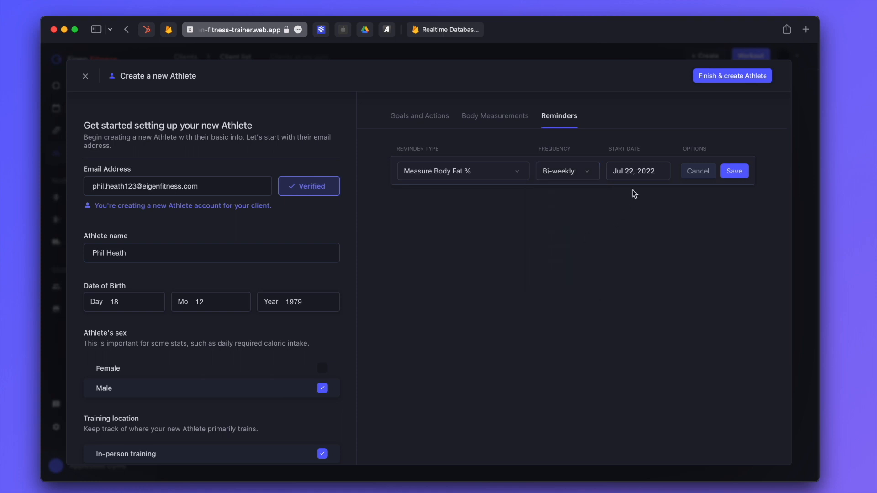
left_click(638, 172)
left_click(726, 293)
left_click(731, 171)
Add a monthly Measure Arm Circumference reminder and finish creating the athlete profile
left_click(443, 193)
scroll(466, 293, "down", 2)
left_click(445, 289)
left_click(571, 196)
left_click(566, 287)
left_click(736, 197)
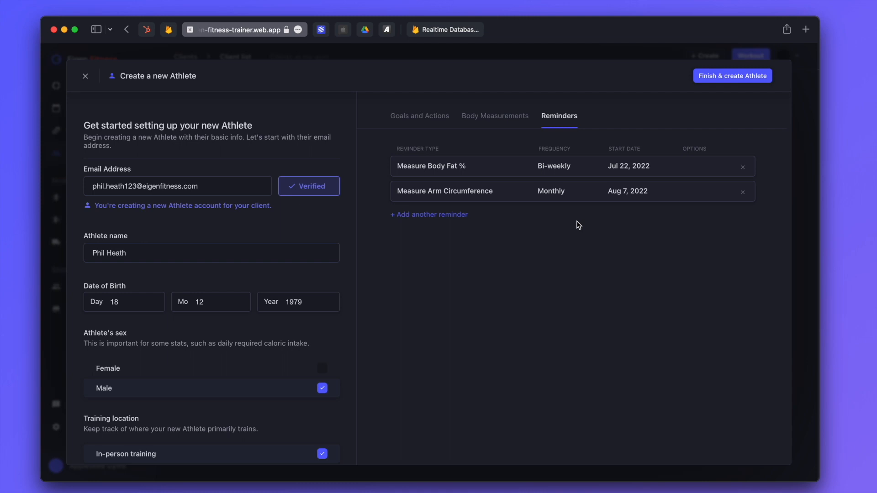
left_click(715, 81)
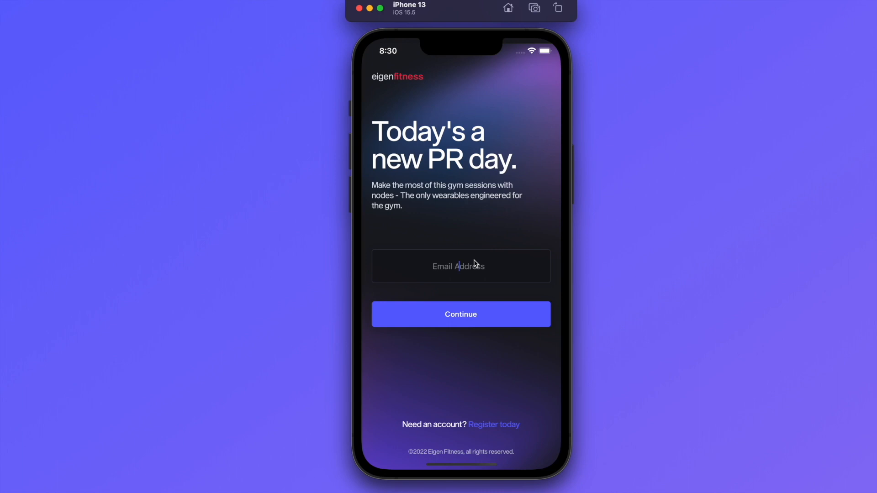
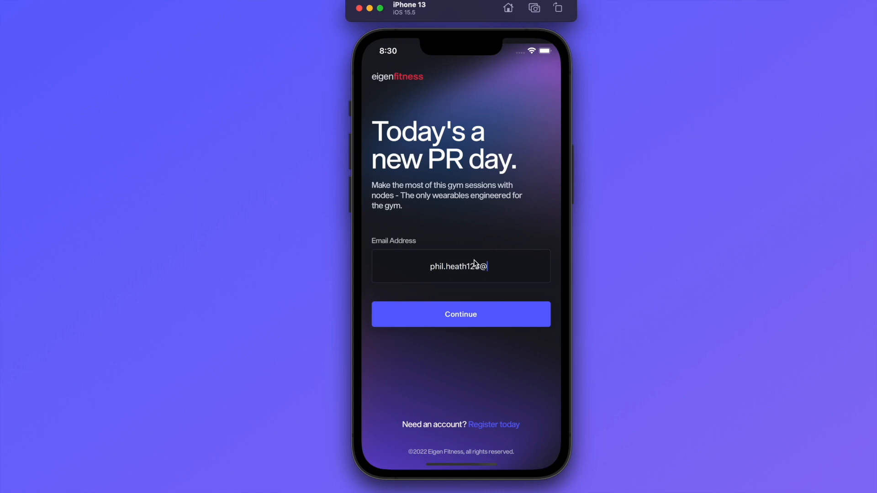
Sign in to the athlete's app account with their e-mail and a new password
left_click(500, 315)
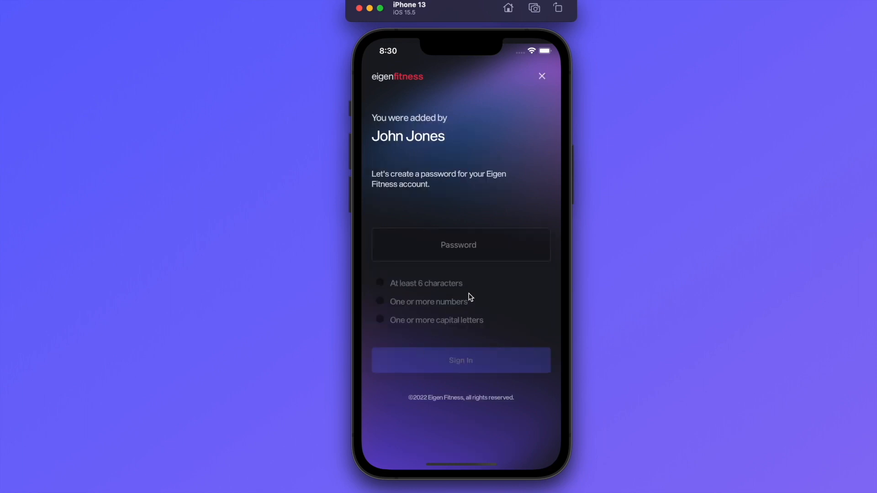
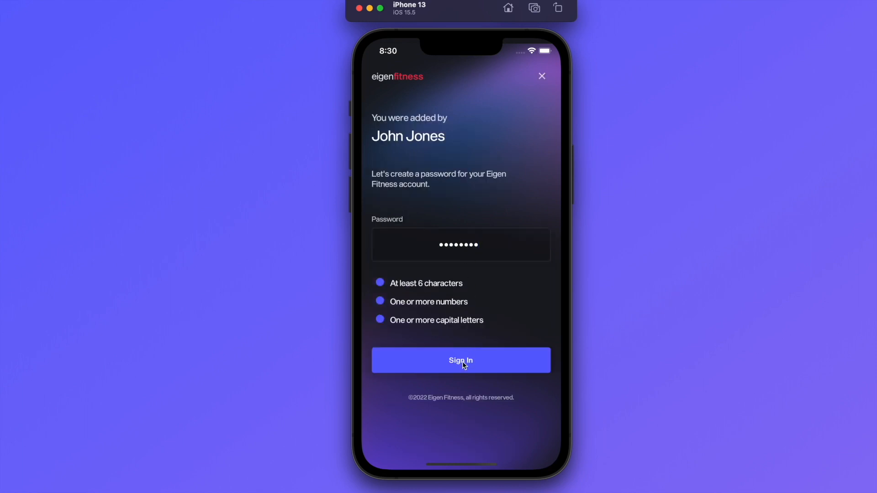
left_click(462, 360)
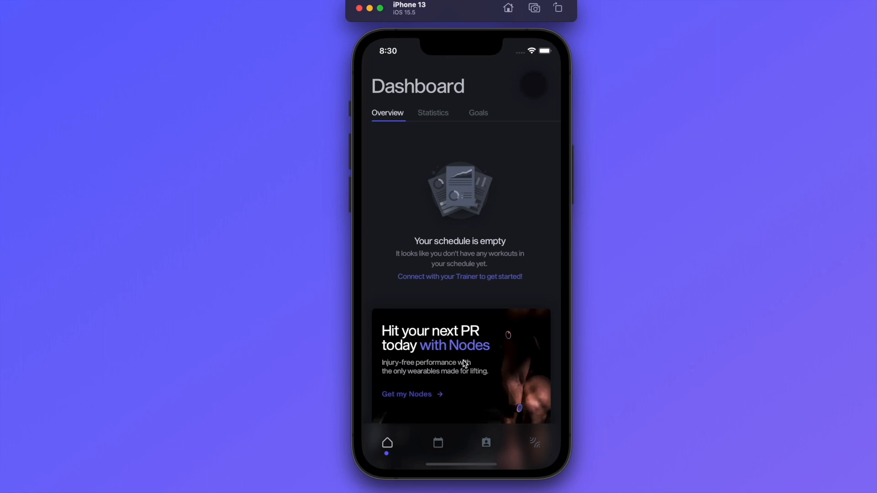
Check the athlete's empty schedule on the previous two days and today
left_click(439, 443)
left_click(508, 124)
left_click(493, 122)
left_click(526, 122)
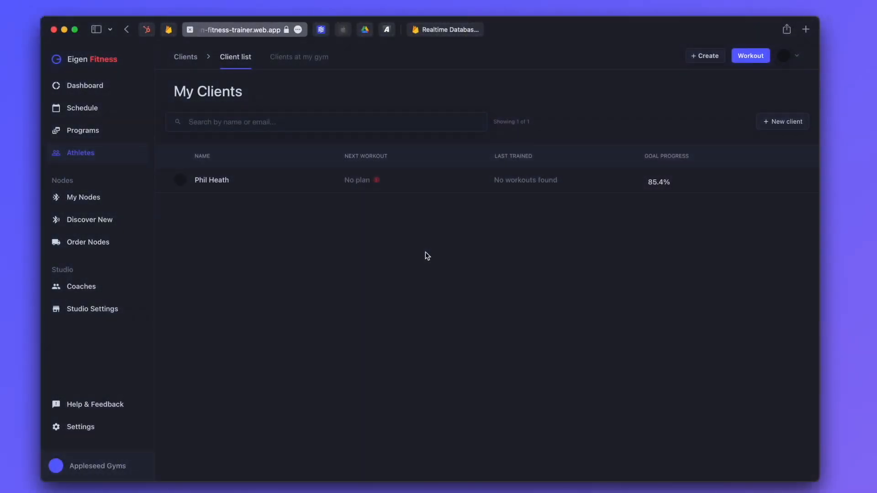
Open the 3-day split program from the Bodybuilding folder in Programs
left_click(86, 129)
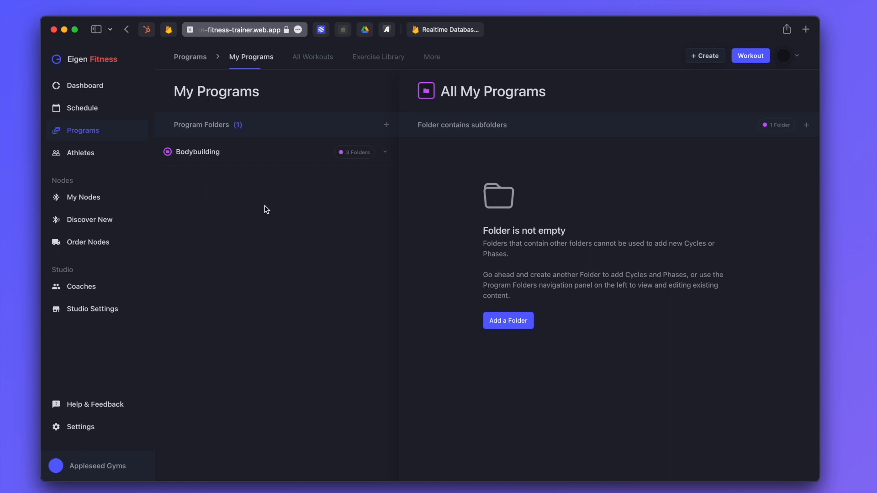
left_click(219, 152)
left_click(222, 180)
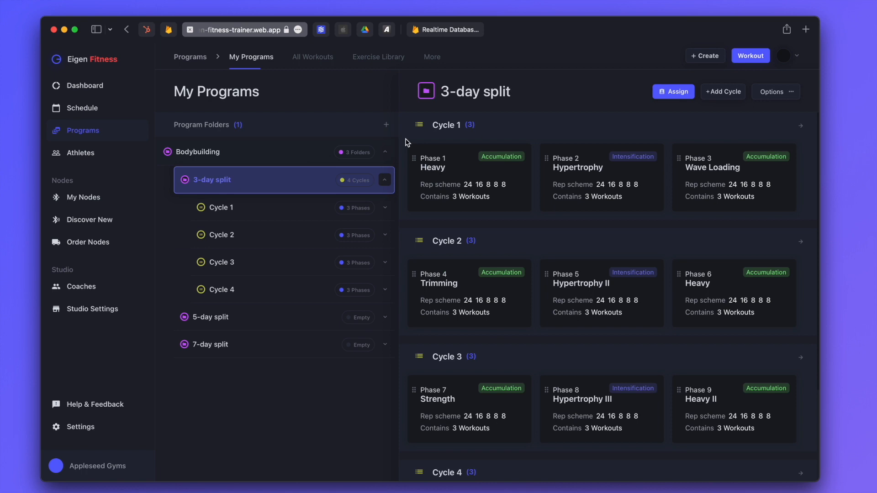
Begin assigning the 3-day split and search for and select the new athlete
left_click(678, 92)
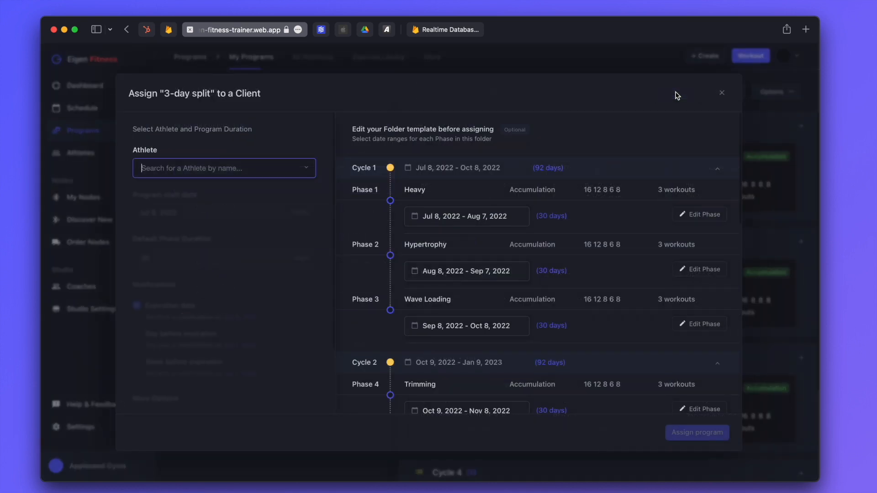
type("phil")
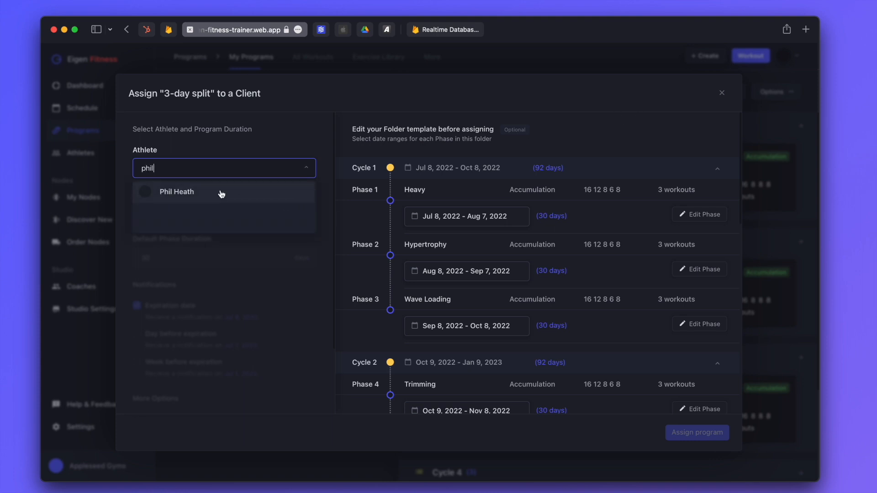
left_click(203, 195)
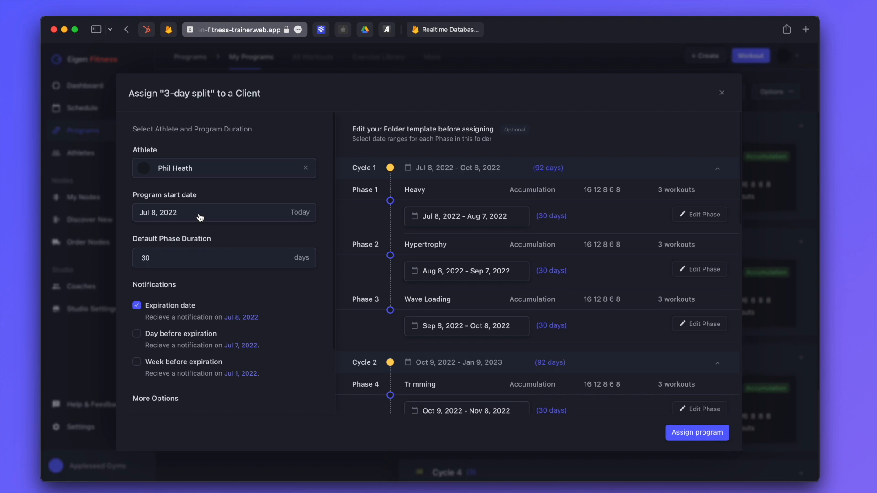
Change the Default Phase Duration from 30 to 35 days
left_click(190, 258)
key("BackSpace")
type("5")
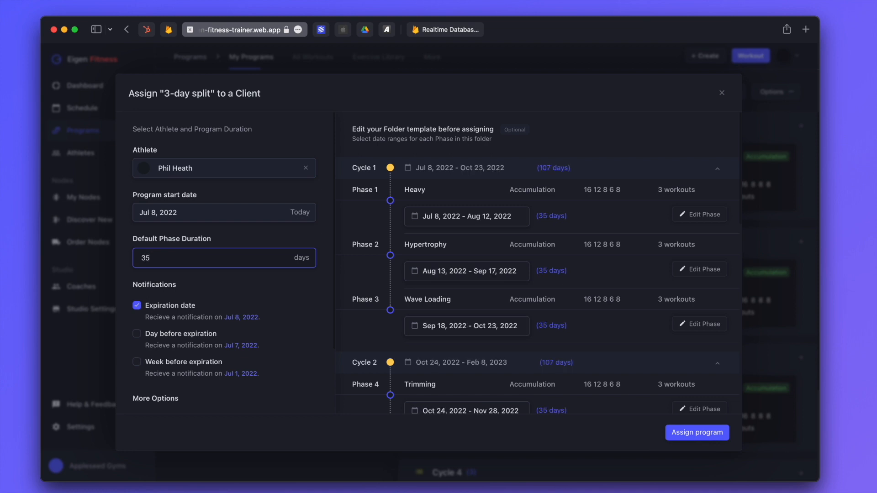
scroll(190, 258, "down", 4)
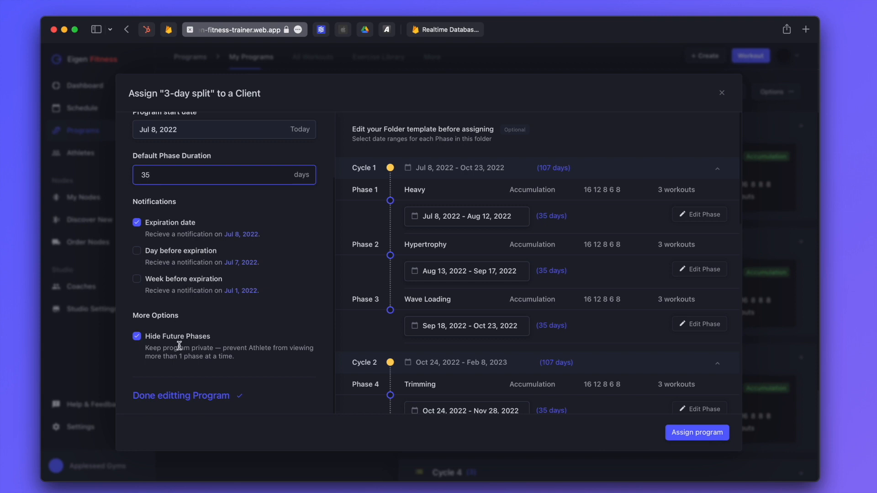
scroll(192, 317, "up", 4)
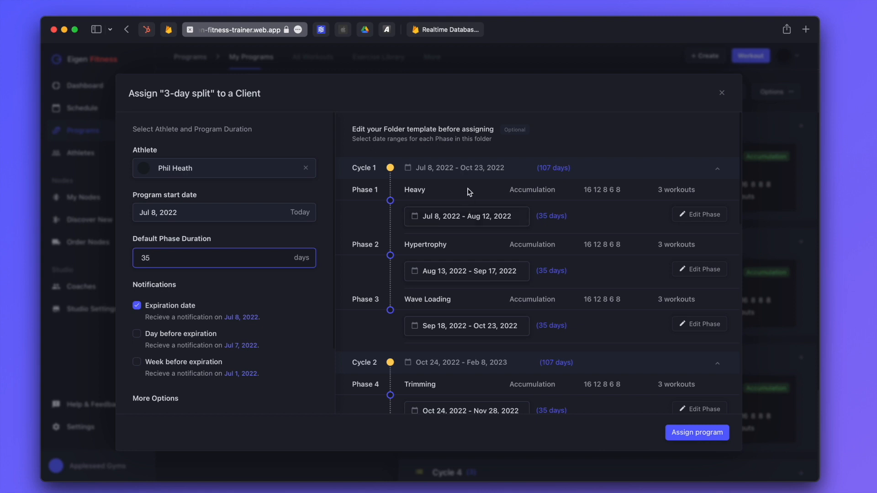
Set Phase 1's date range to Jul 7 through Aug 10
left_click(457, 220)
left_click(487, 289)
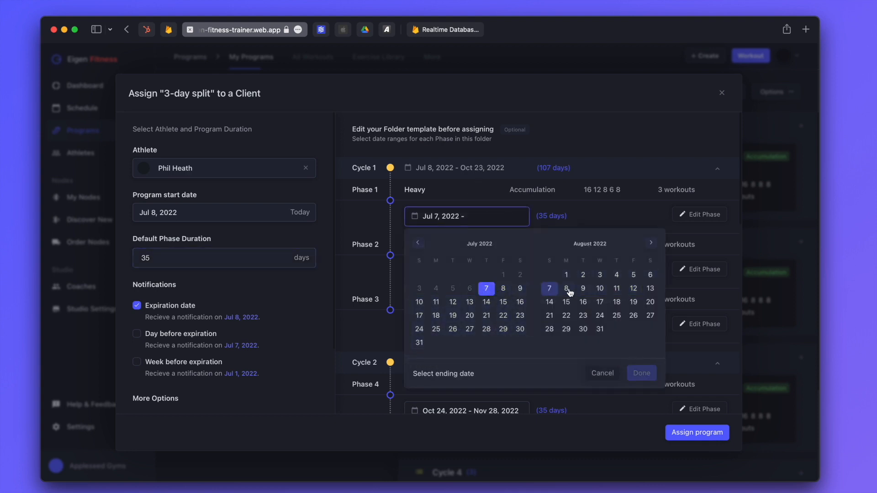
left_click(600, 288)
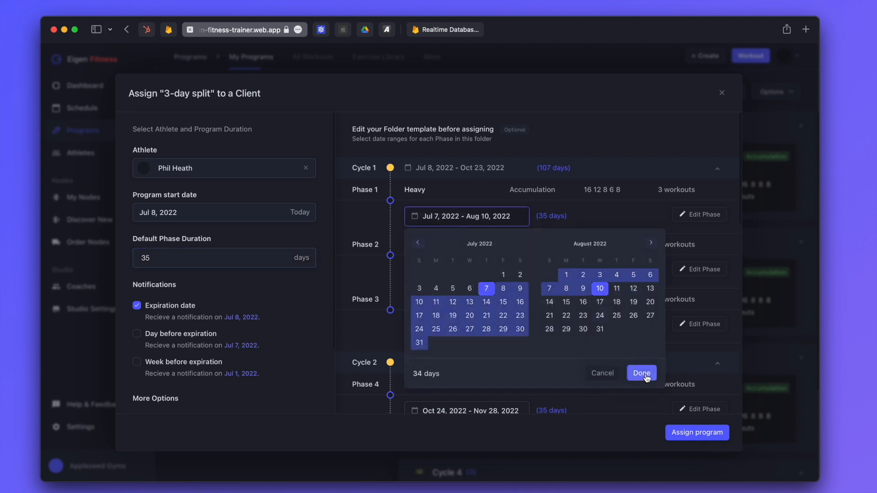
left_click(642, 374)
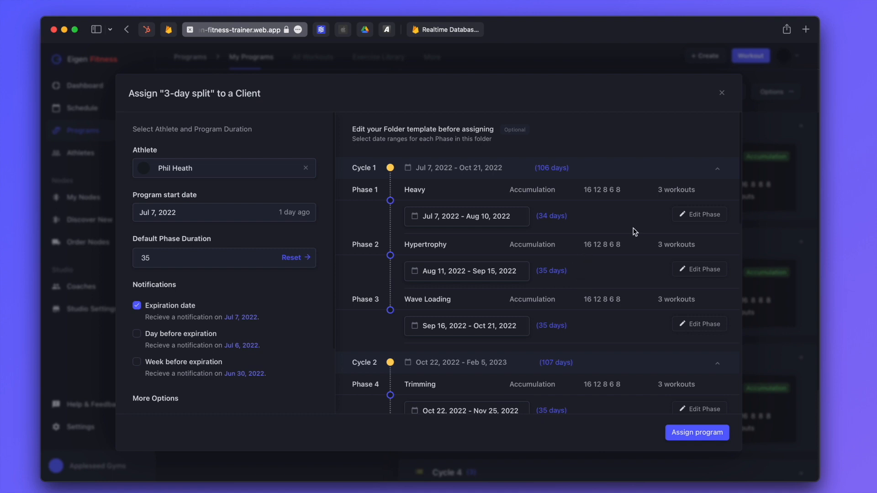
Review the Heavy phase's Push Day workout without making changes
left_click(700, 215)
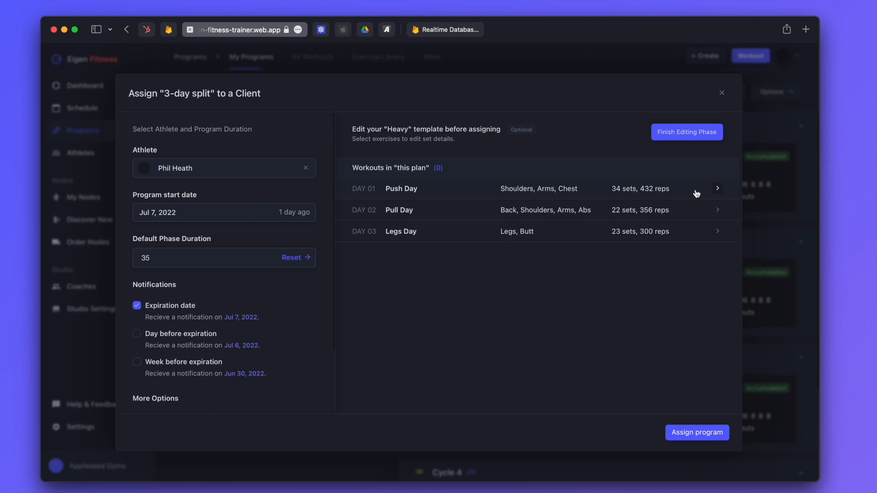
left_click(697, 194)
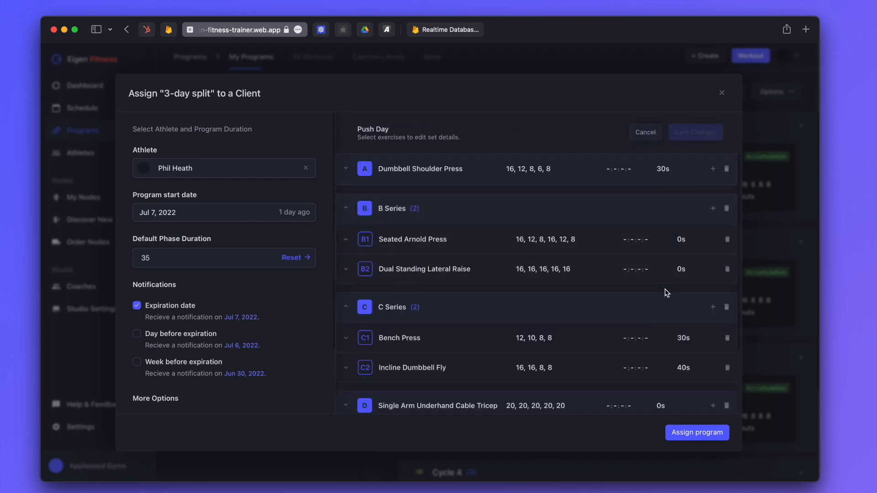
left_click(646, 134)
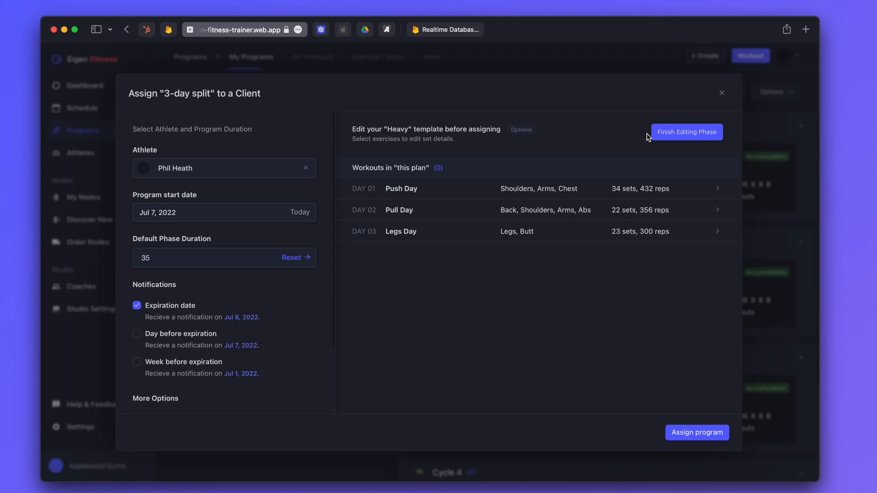
left_click(670, 132)
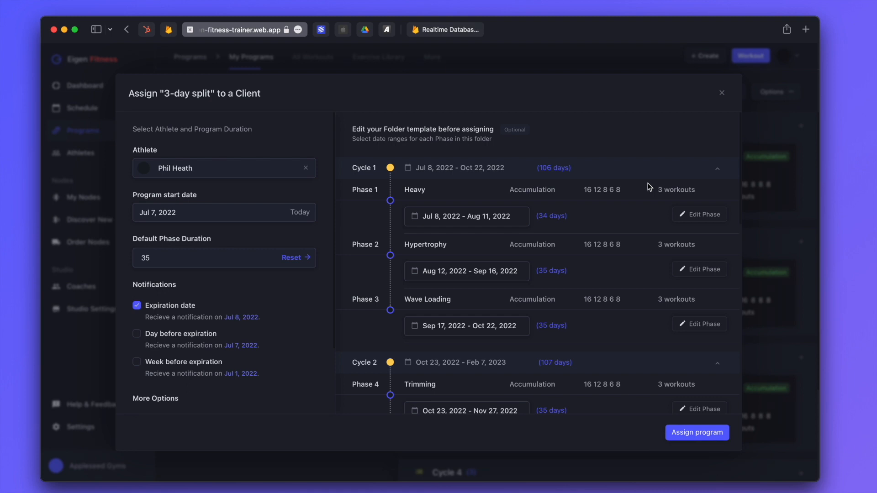
Assign the program into the athlete's My workout plans folder
left_click(702, 440)
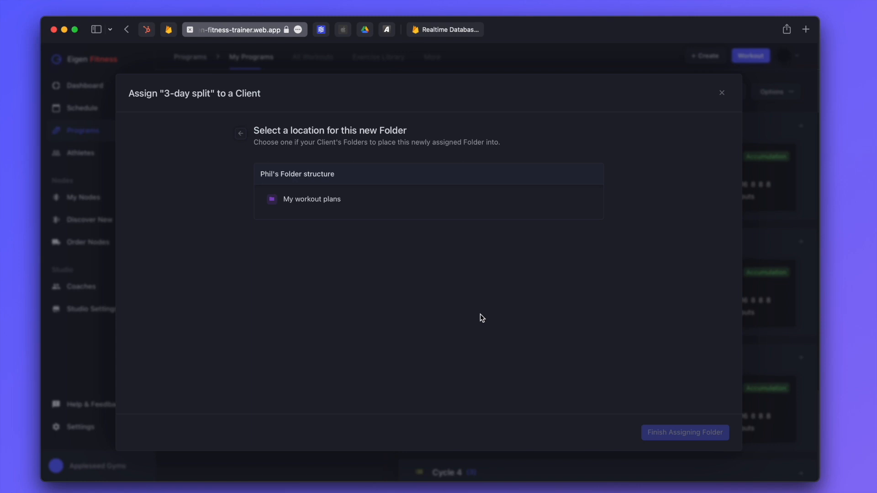
left_click(340, 207)
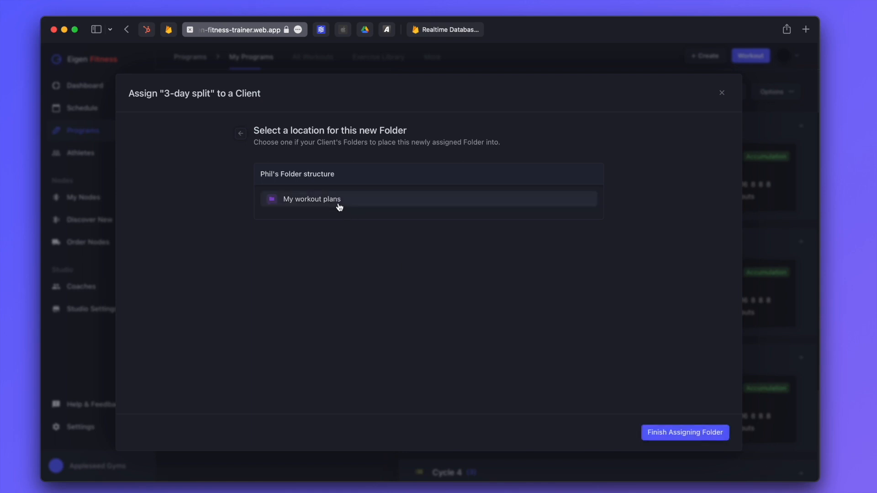
left_click(671, 434)
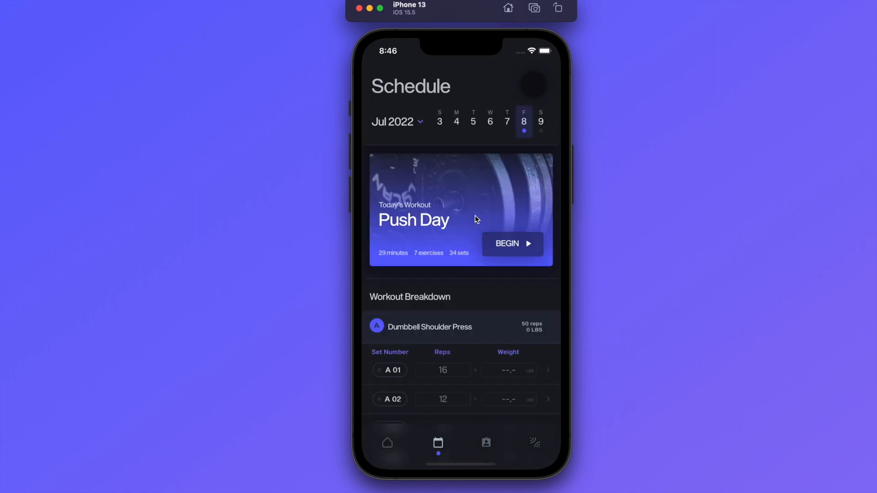
View the athlete's July 2022 workouts on the 9th, 13th, 14th and the 15th's Pull Day
left_click(541, 124)
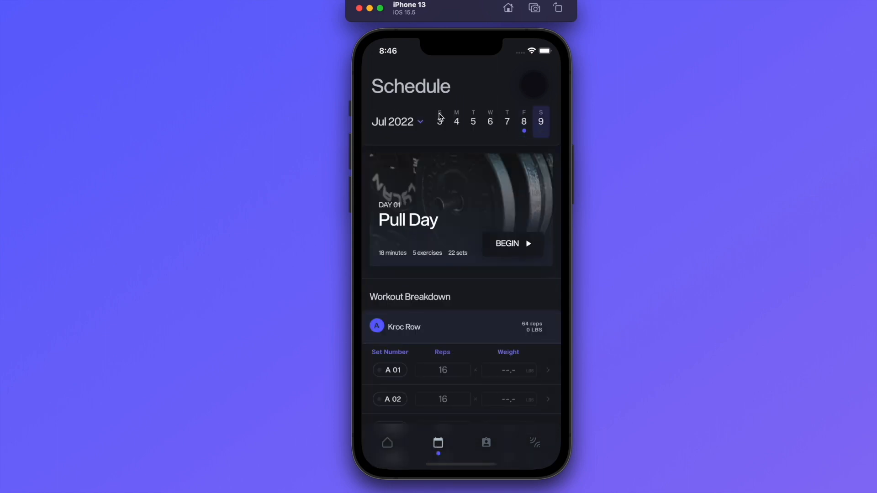
left_click(425, 123)
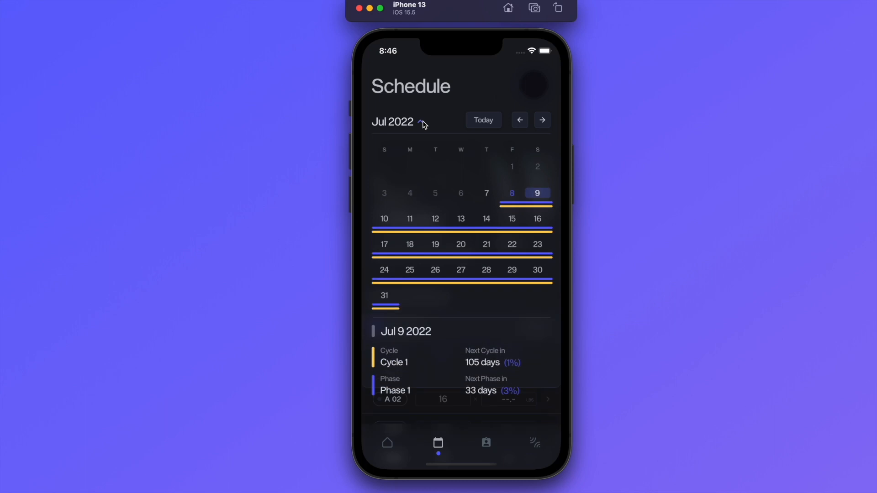
left_click(461, 219)
left_click(506, 126)
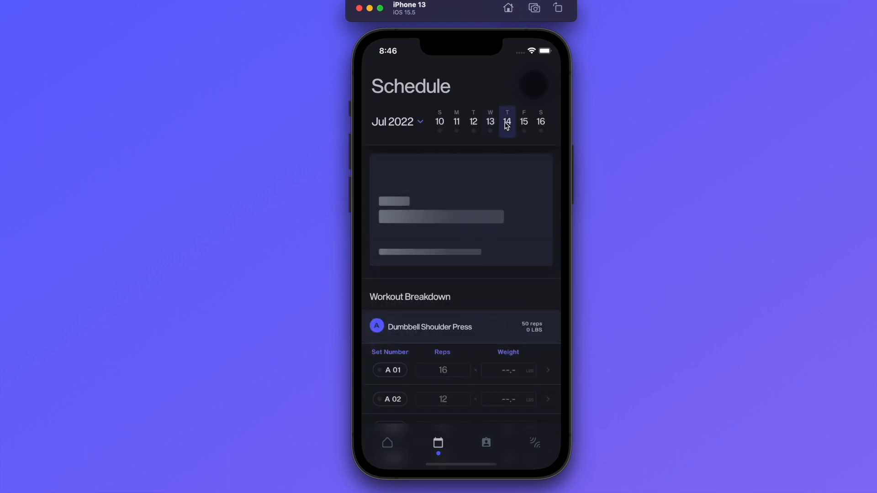
left_click(526, 125)
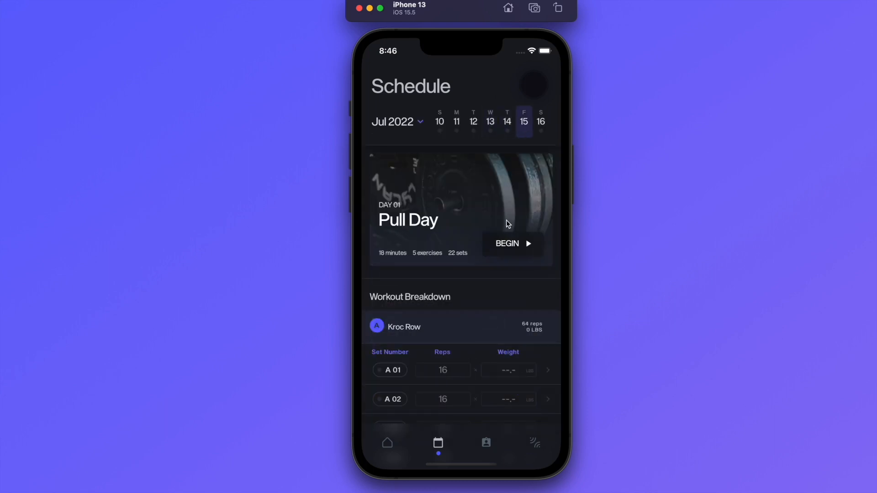
scroll(490, 309, "down", 10)
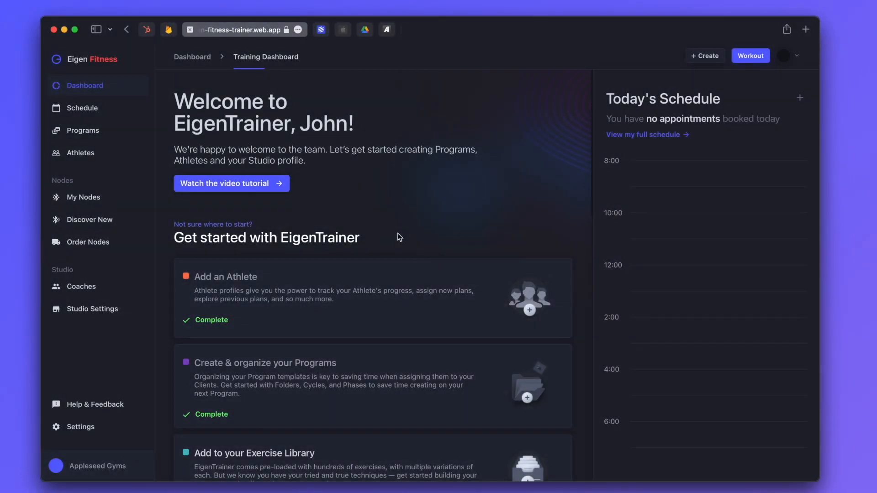
Open the studio's Coaches list and start the Add Coaches form
scroll(375, 284, "down", 5)
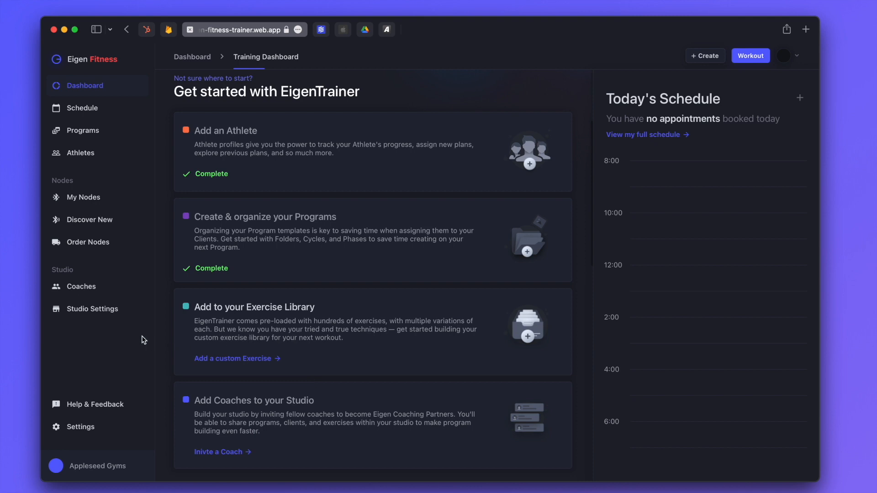
left_click(94, 289)
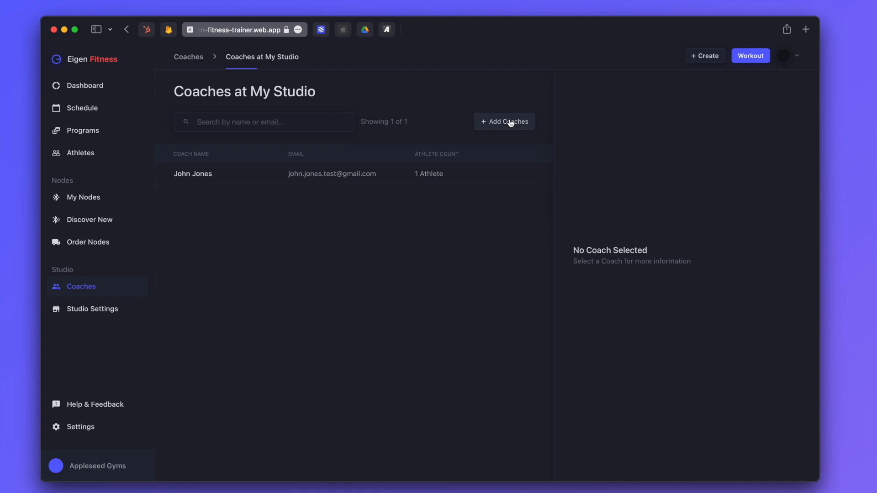
left_click(511, 122)
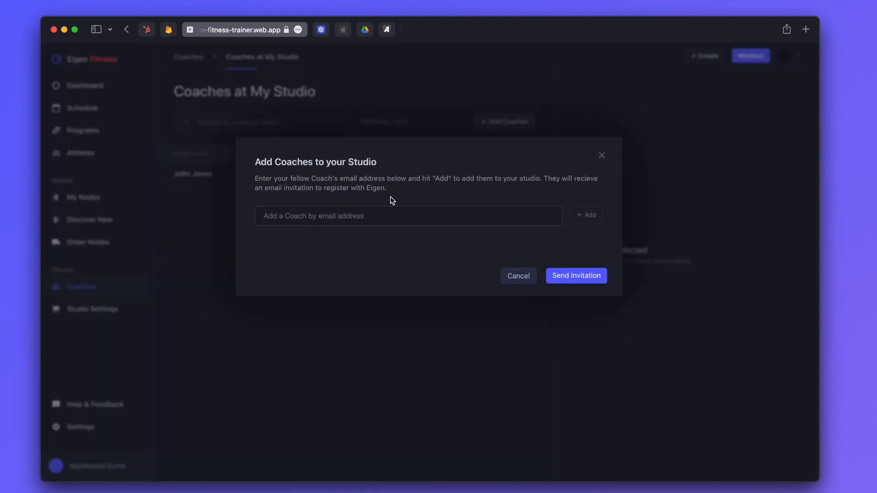
Add the first coach's e-mail to the invite list with the Standard Coach role
left_click(358, 215)
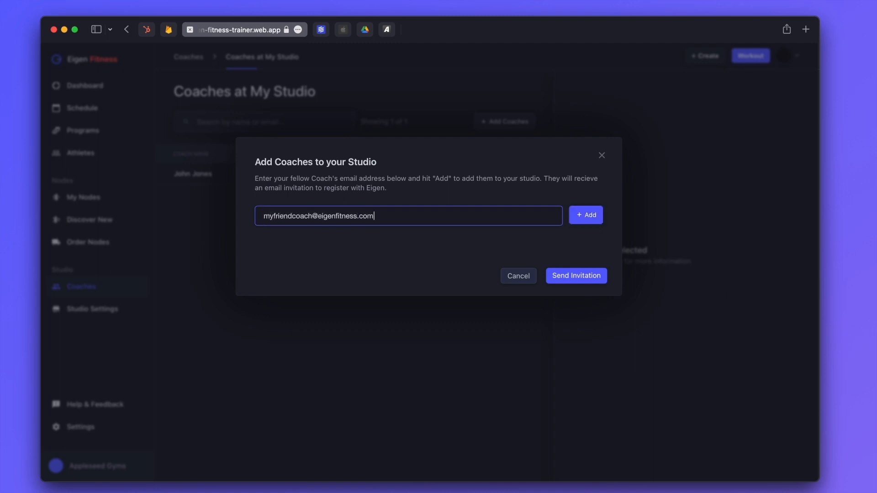
left_click(585, 219)
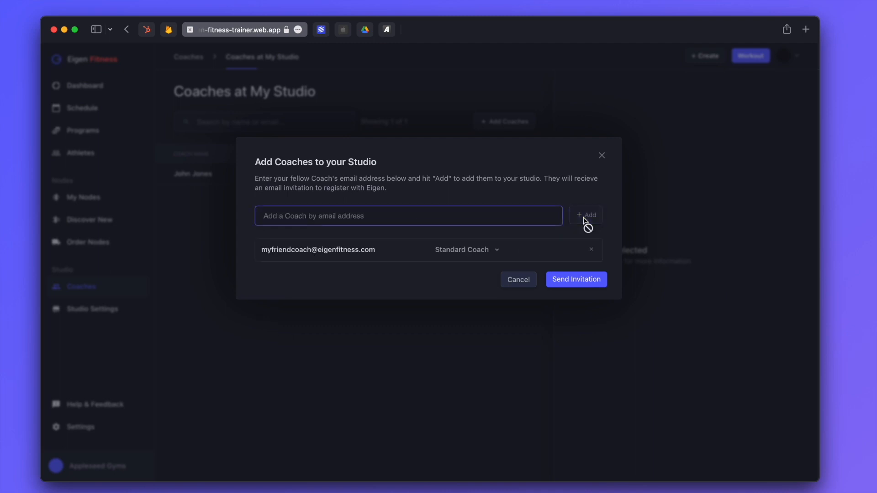
left_click(453, 246)
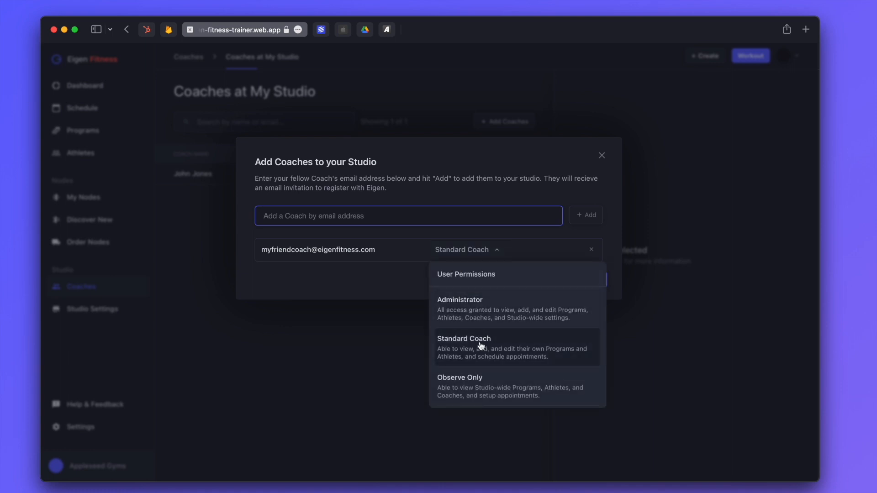
left_click(521, 358)
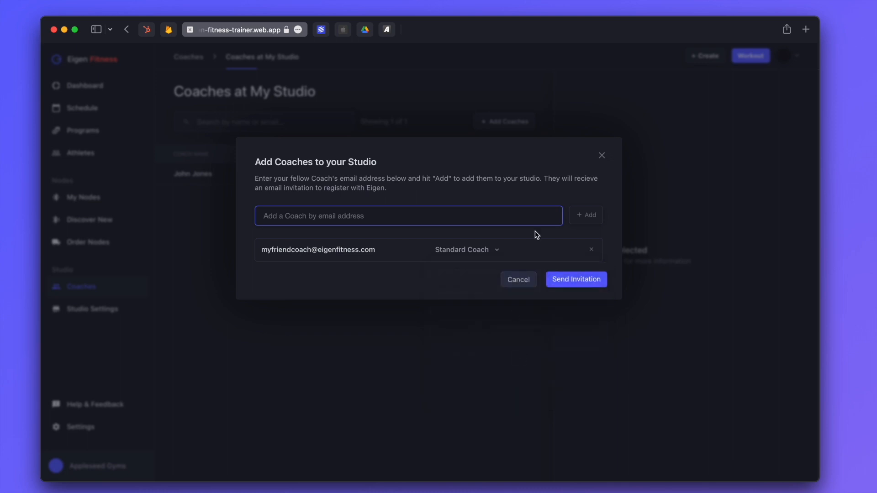
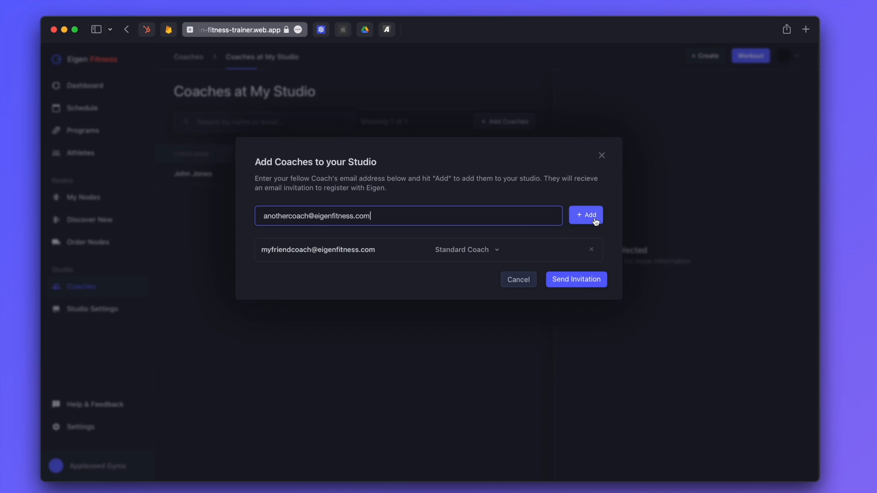
Add the second coach's e-mail as Observe Only, then send both invitations
left_click(594, 219)
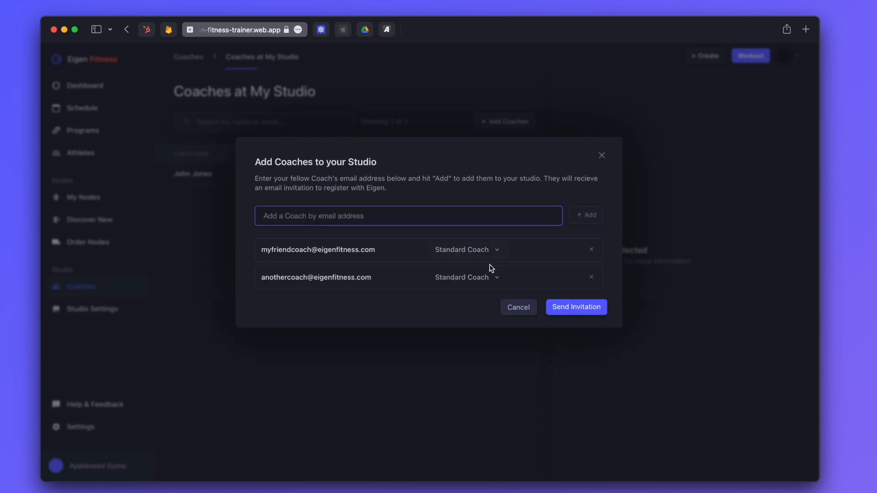
left_click(481, 279)
left_click(499, 418)
left_click(589, 309)
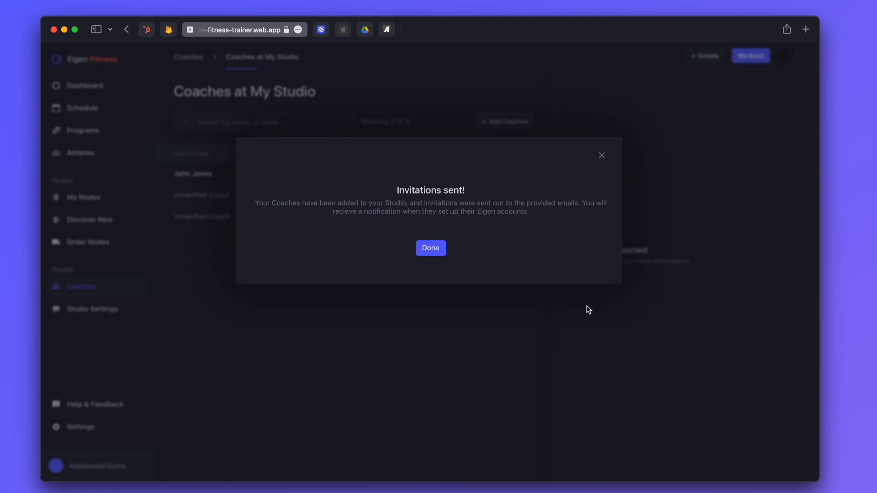
left_click(429, 248)
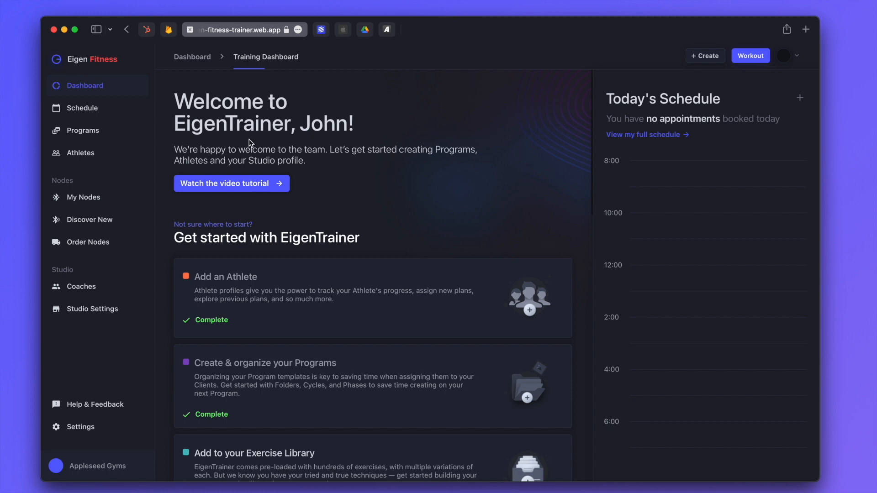
Open the Help & Feedback Walkthroughs page and browse its tutorials
left_click(109, 409)
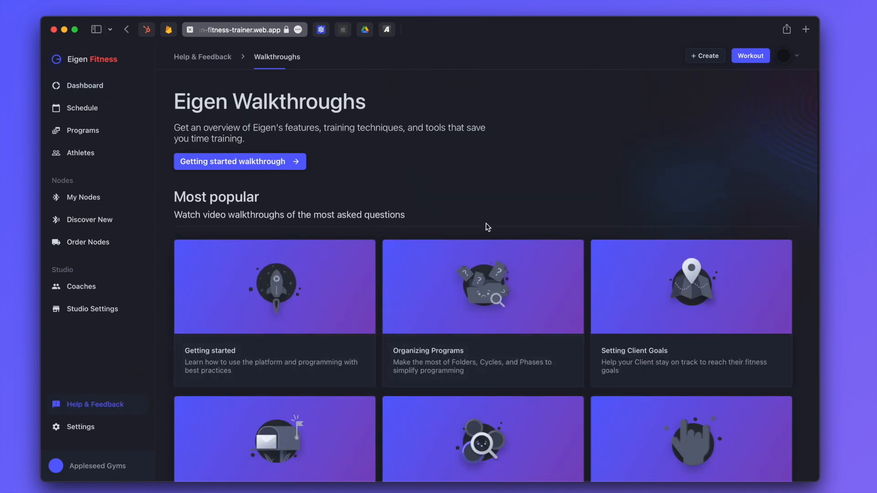
scroll(488, 227, "down", 2)
scroll(488, 227, "down", 1)
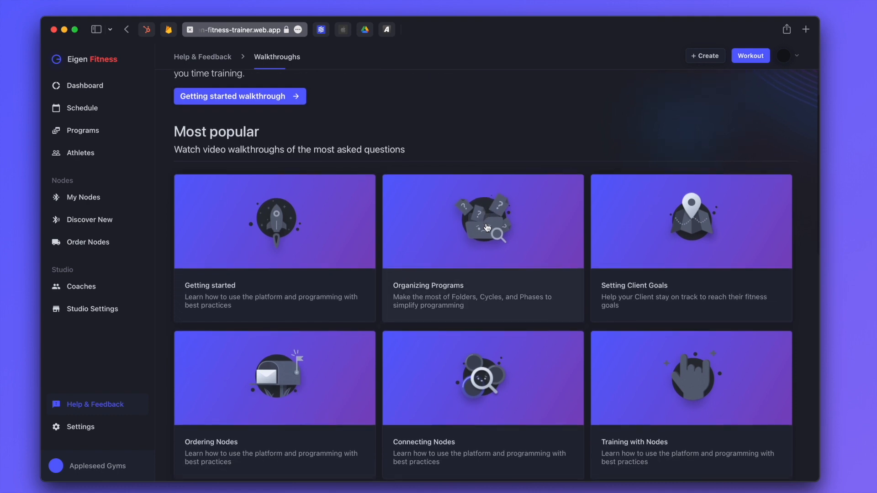
scroll(420, 270, "down", 5)
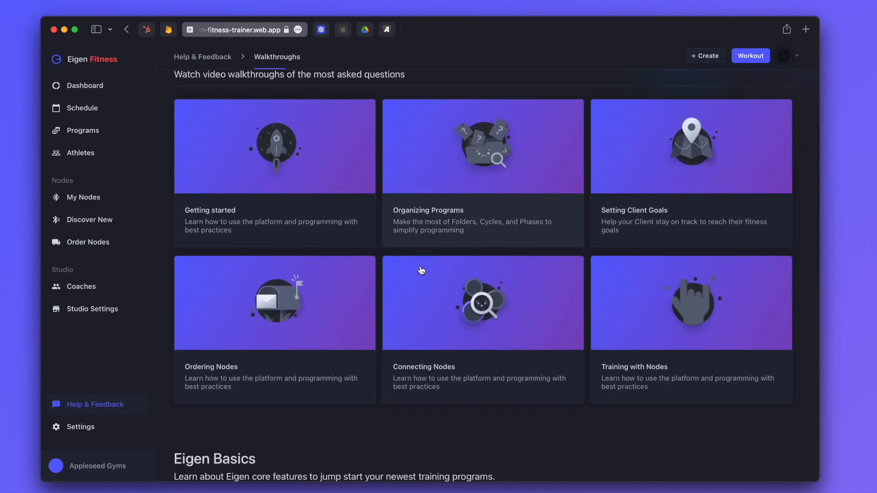
scroll(421, 270, "down", 2)
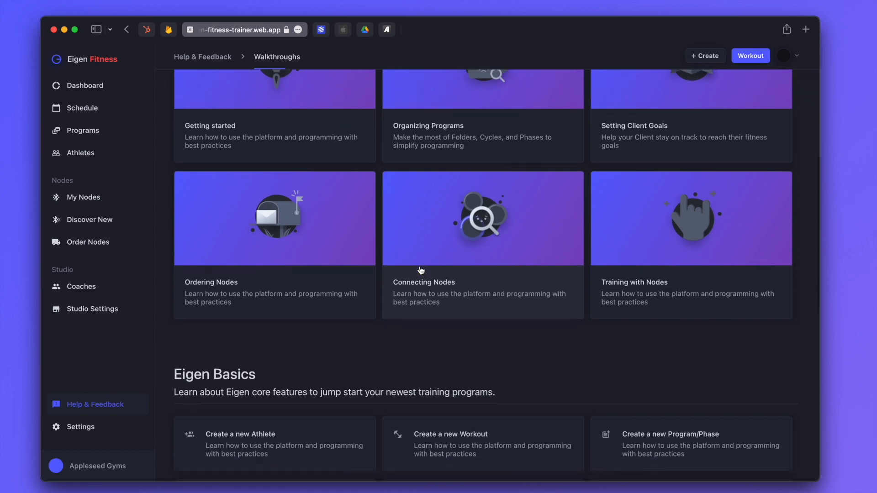
scroll(420, 271, "down", 4)
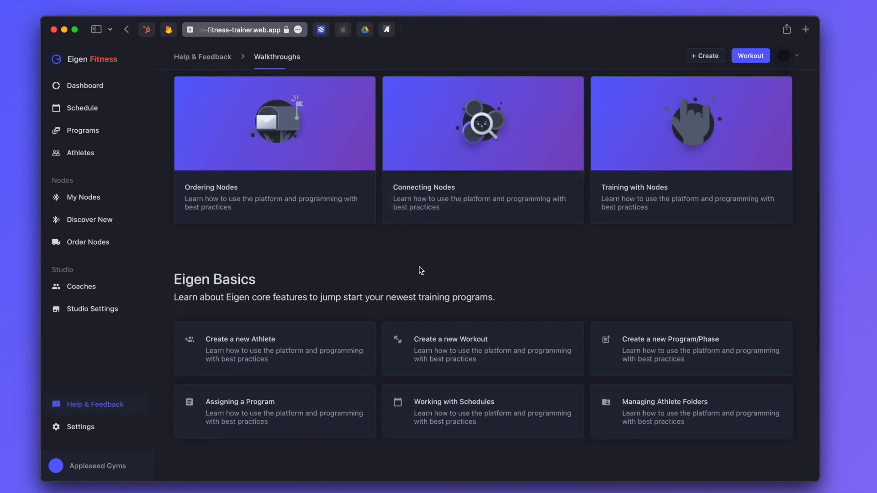
scroll(419, 267, "down", 7)
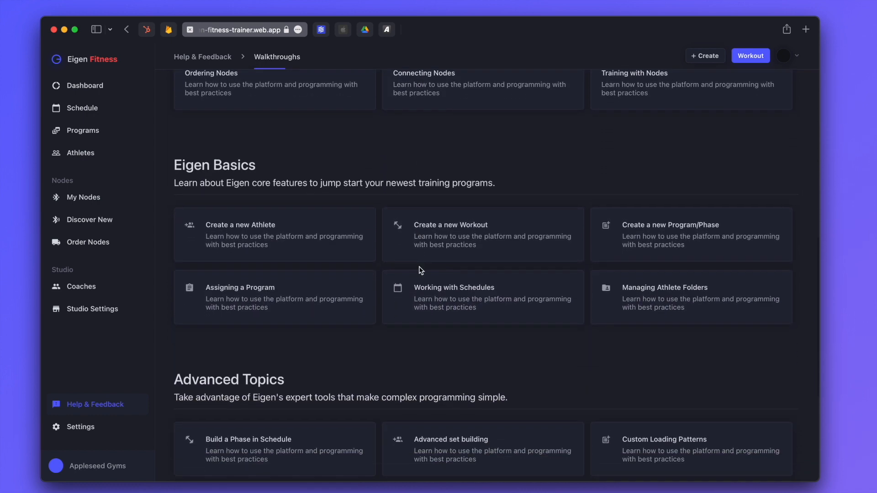
Scroll down to the How can we help section and choose Reach out
scroll(421, 269, "down", 4)
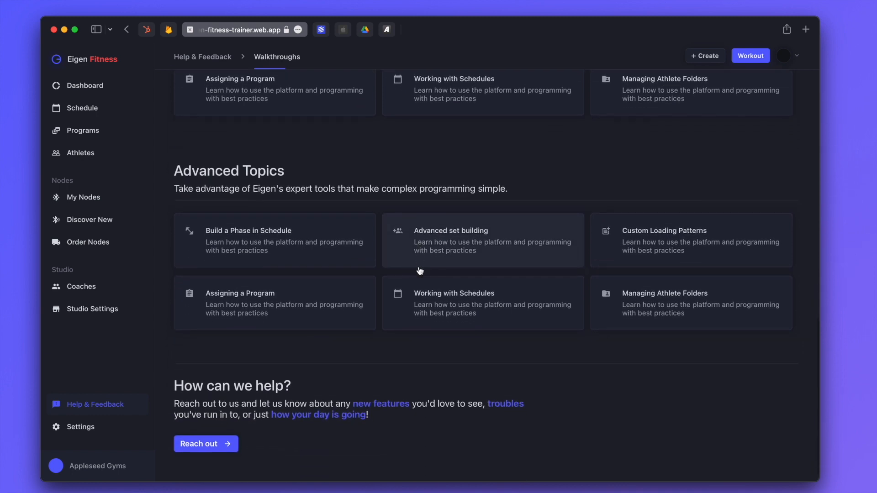
scroll(420, 270, "down", 1)
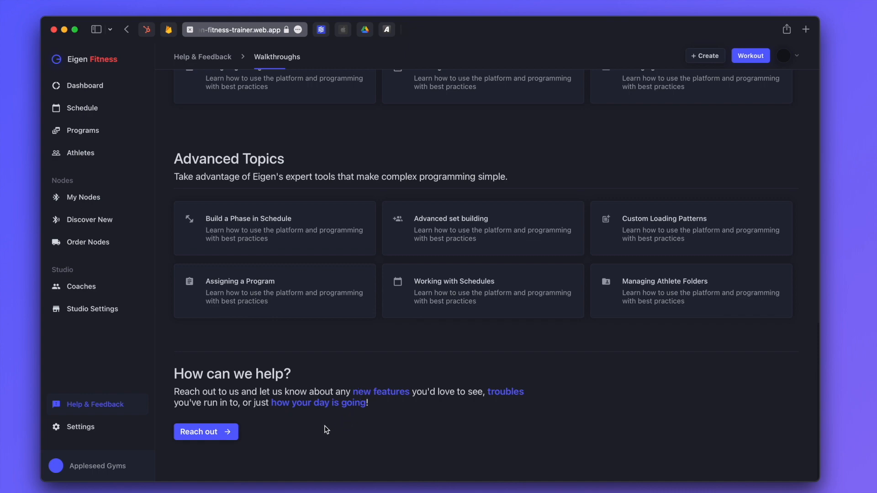
left_click(220, 435)
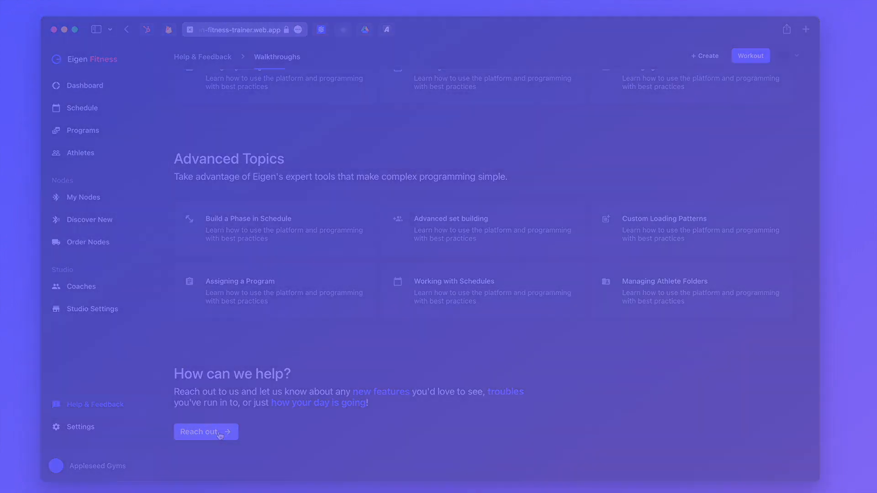